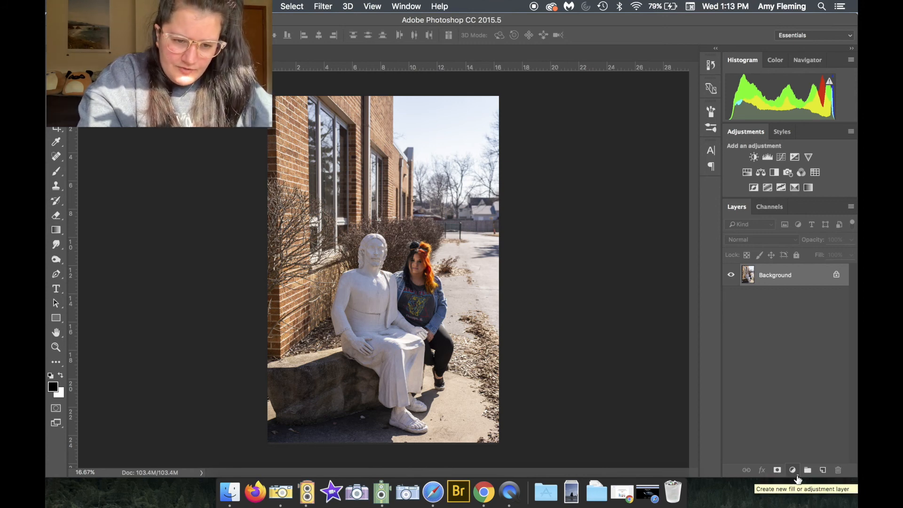
Add a Curves adjustment layer above the Background, reposition its properties clear of the photo and keep the RGB channel.
{"action": "left_click", "coordinate": [793, 471]}
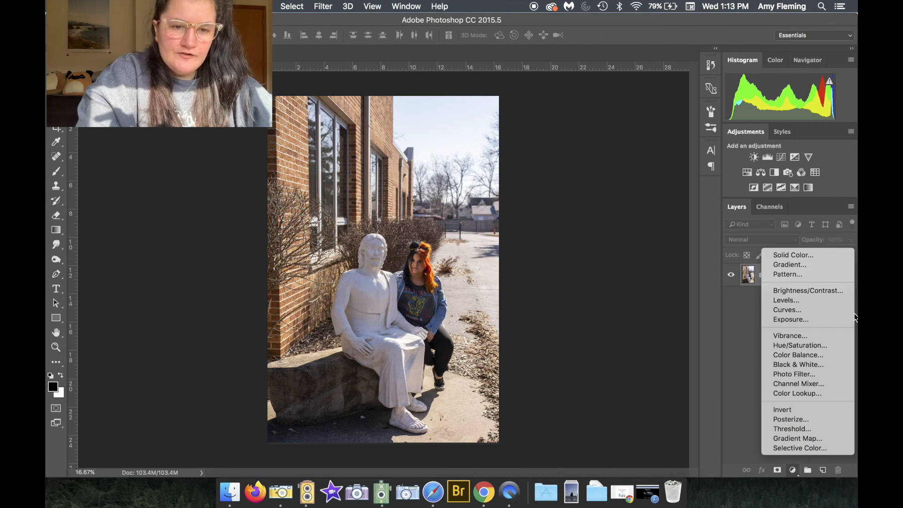
{"action": "left_click", "coordinate": [796, 309]}
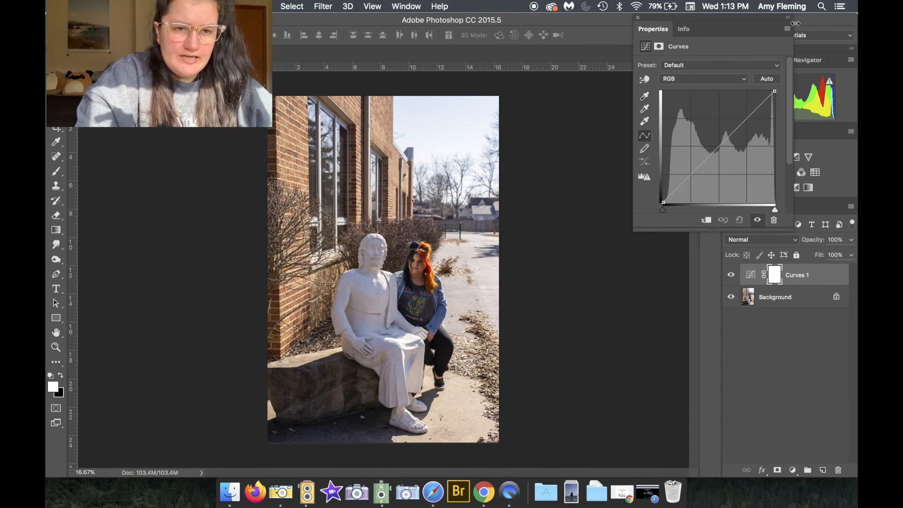
{"action": "left_click_drag", "start_coordinate": [715, 25], "coordinate": [686, 39]}
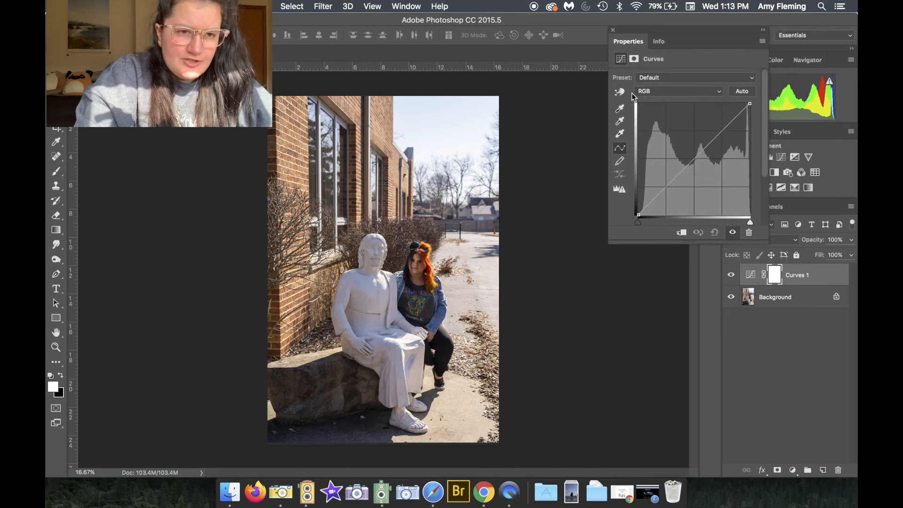
{"action": "left_click", "coordinate": [663, 92]}
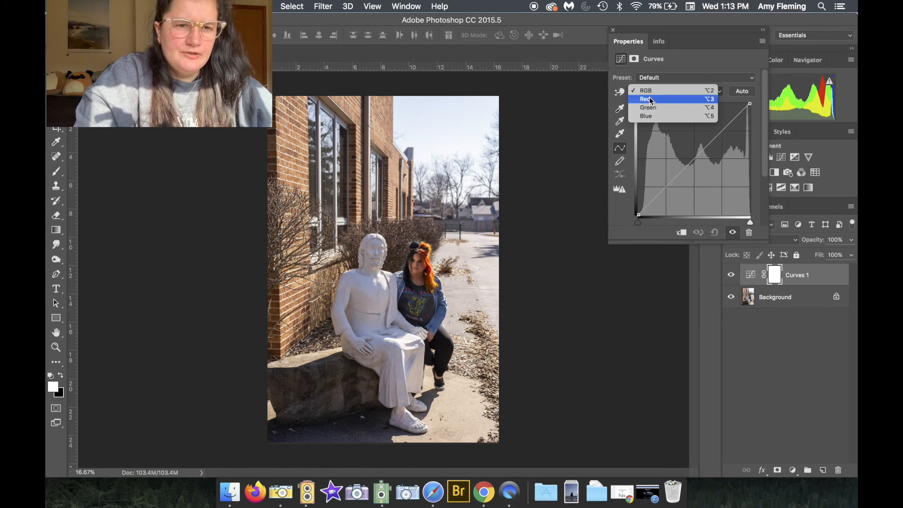
{"action": "left_click", "coordinate": [674, 90]}
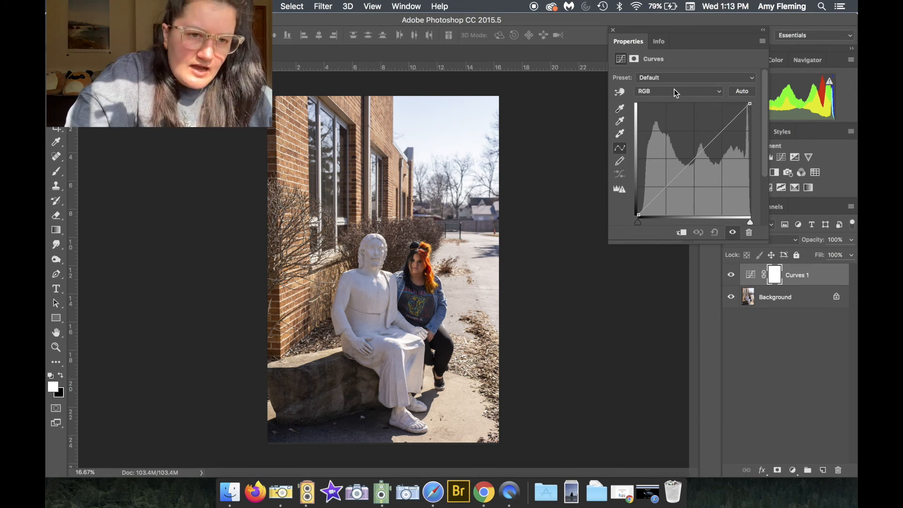
Try strongly brightening and then darkening the midtones with a centre point on the RGB curve, and undo the changes.
{"action": "left_click", "coordinate": [690, 162]}
{"action": "left_click_drag", "start_coordinate": [691, 161], "coordinate": [679, 142]}
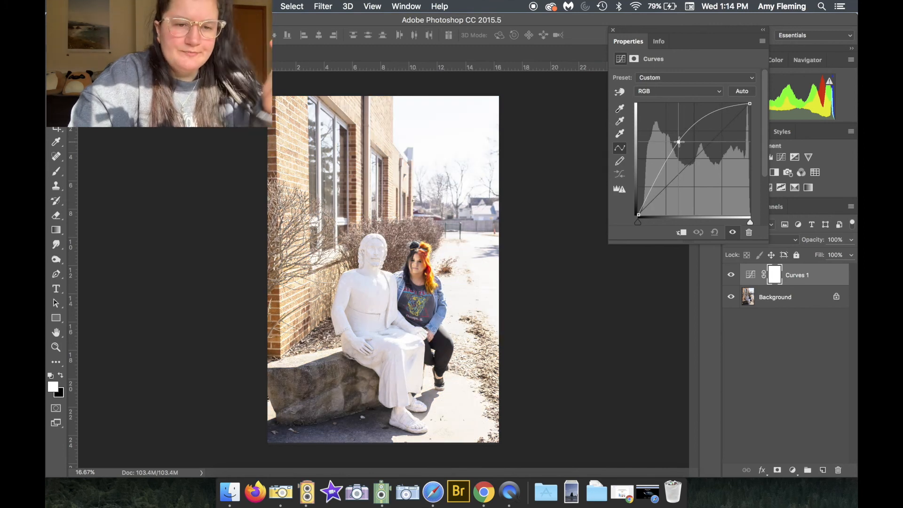
{"action": "left_click_drag", "start_coordinate": [679, 141], "coordinate": [701, 181]}
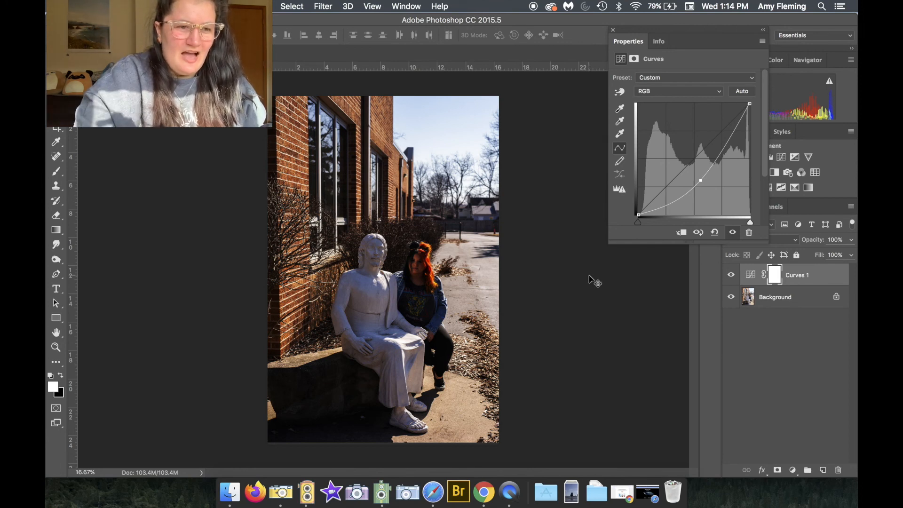
{"action": "key", "text": "super+z"}
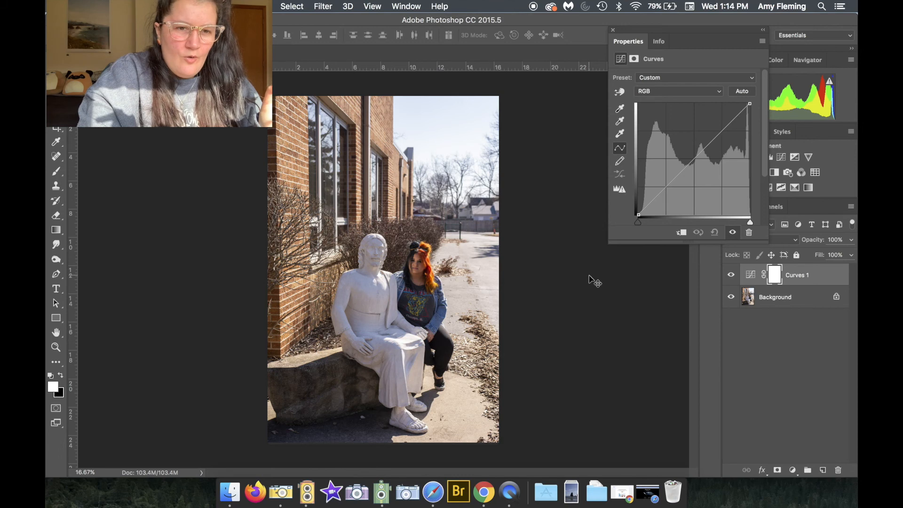
{"action": "left_click_drag", "start_coordinate": [690, 162], "coordinate": [698, 171]}
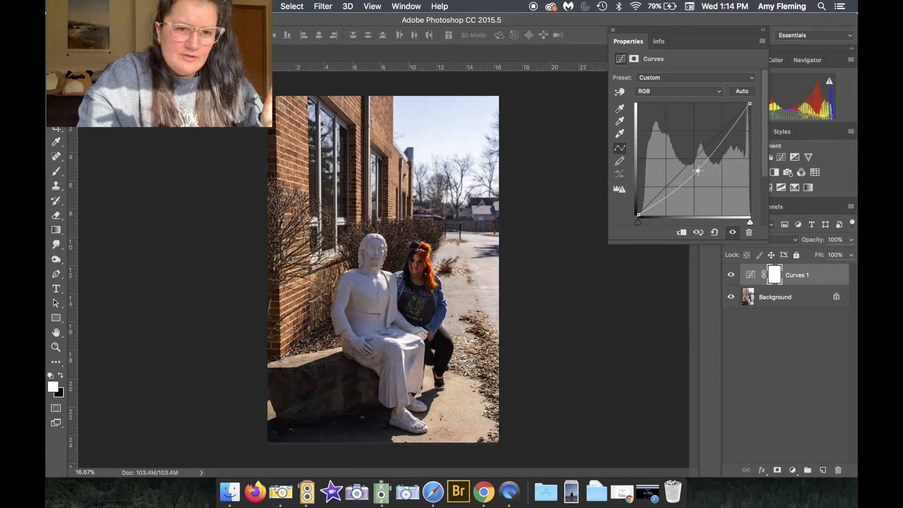
{"action": "key", "text": "super+z"}
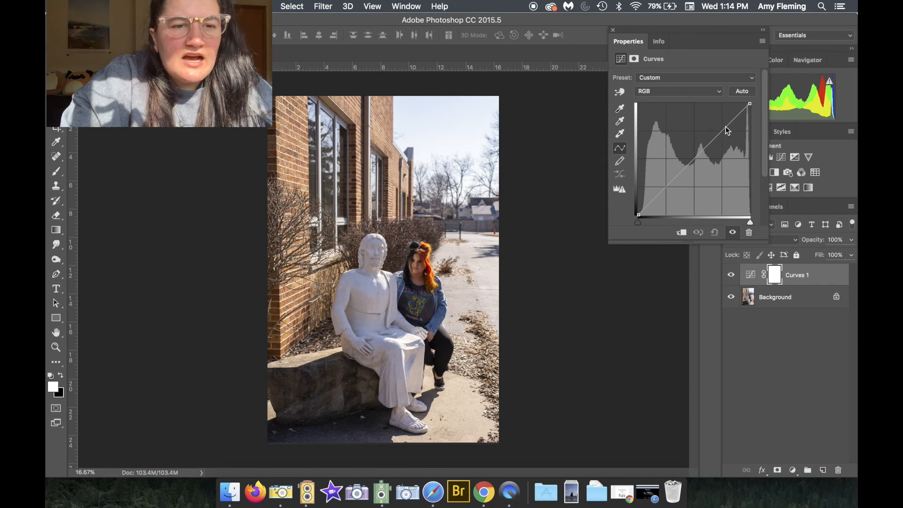
Shape a gentle S-curve on the RGB channel by slightly raising the upper-quarter point and slightly lowering the lower-quarter point.
{"action": "left_click_drag", "start_coordinate": [725, 128], "coordinate": [724, 124]}
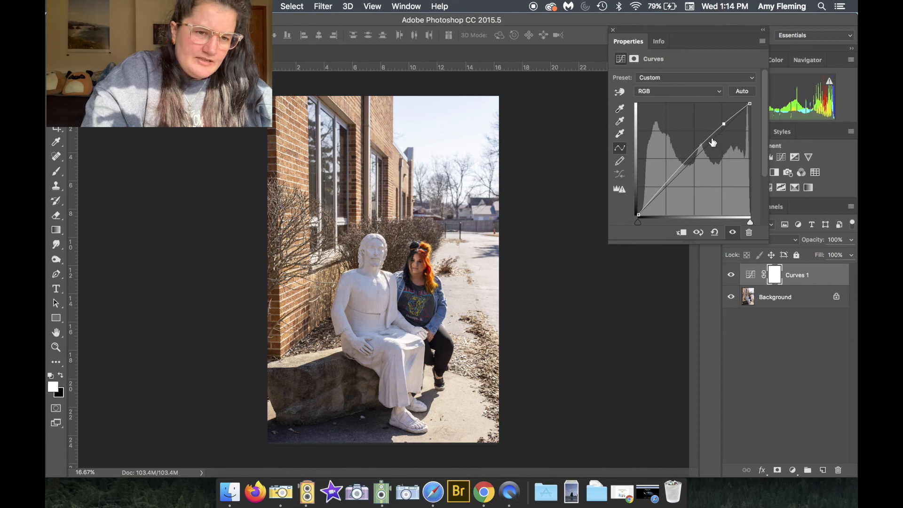
{"action": "left_click", "coordinate": [666, 188]}
{"action": "left_click_drag", "start_coordinate": [666, 187], "coordinate": [667, 188]}
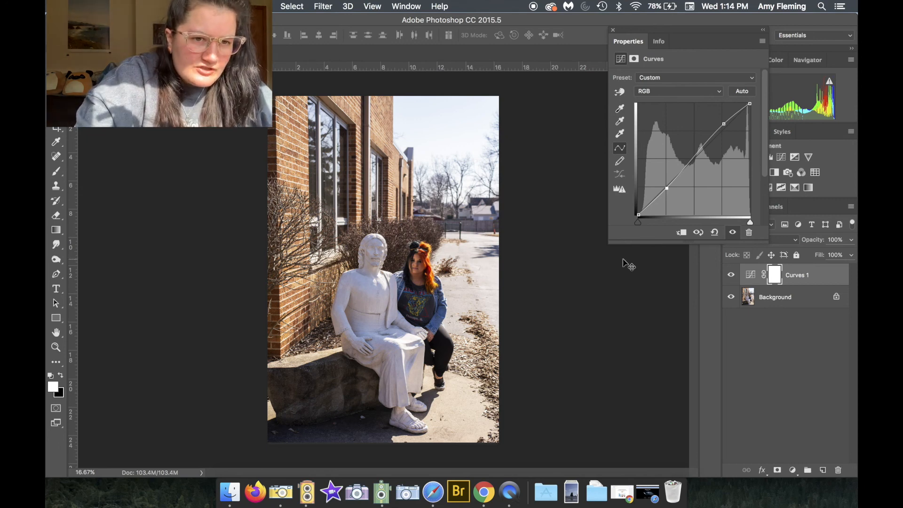
Compare the photo before and after the contrast change by toggling the Curves 1 layer's visibility, leaving it visible.
{"action": "left_click", "coordinate": [733, 281]}
{"action": "left_click", "coordinate": [733, 281]}
{"action": "left_click", "coordinate": [732, 281]}
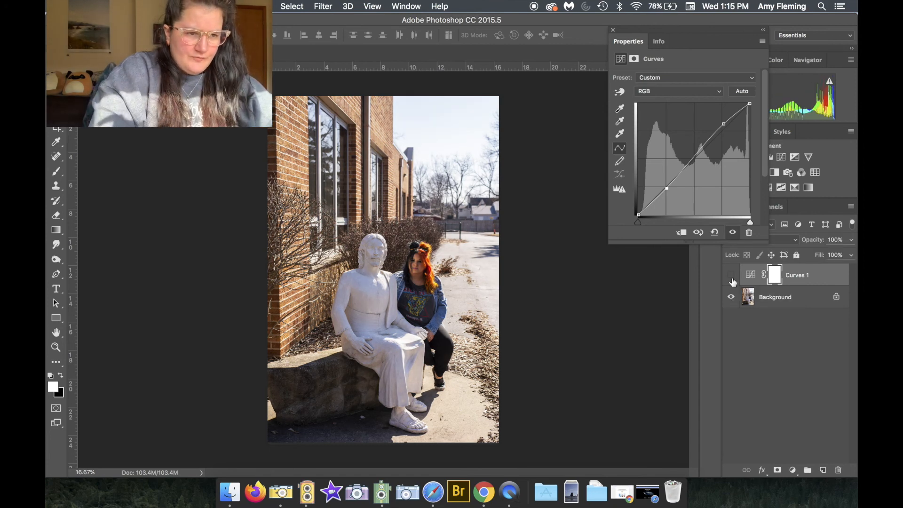
{"action": "left_click", "coordinate": [733, 281]}
{"action": "left_click", "coordinate": [733, 281]}
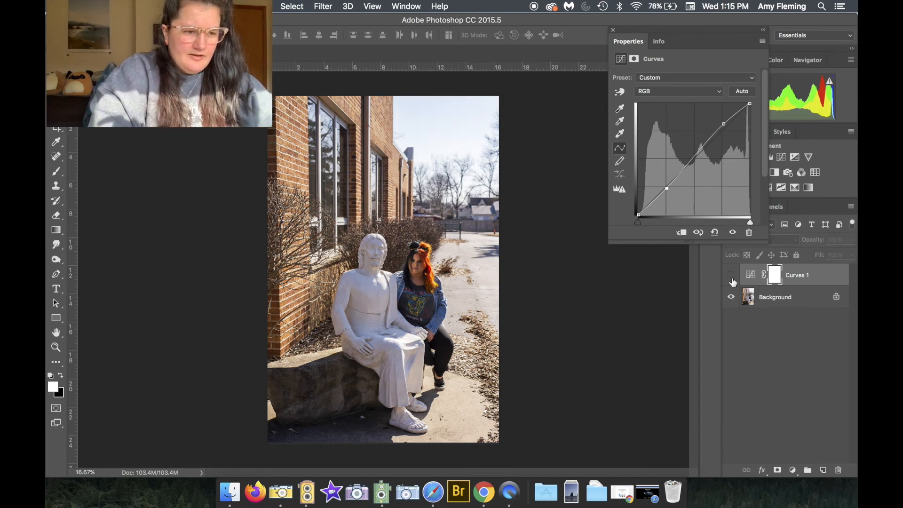
{"action": "left_click", "coordinate": [733, 280]}
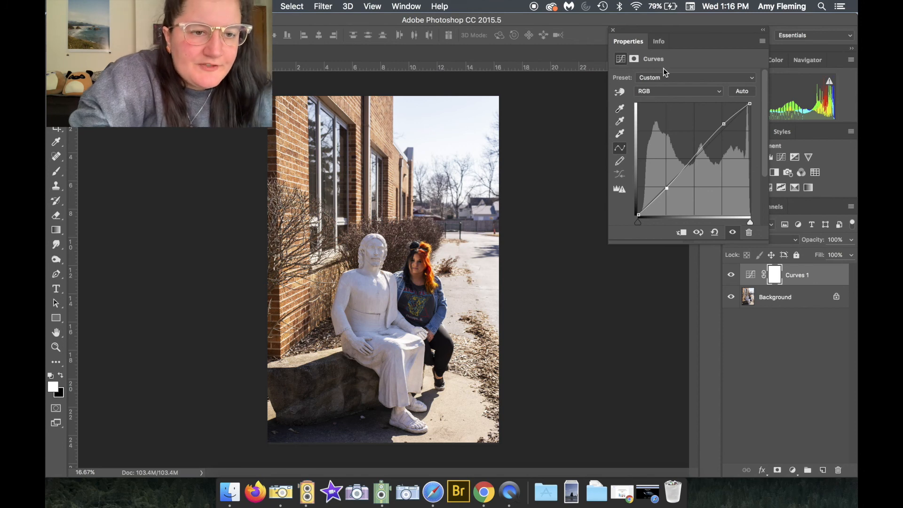
Try adjusting the Blue channel of Curves 1 with a point sampled from the statue's chest, shifting it slightly to neutralise the cast.
{"action": "left_click", "coordinate": [671, 92]}
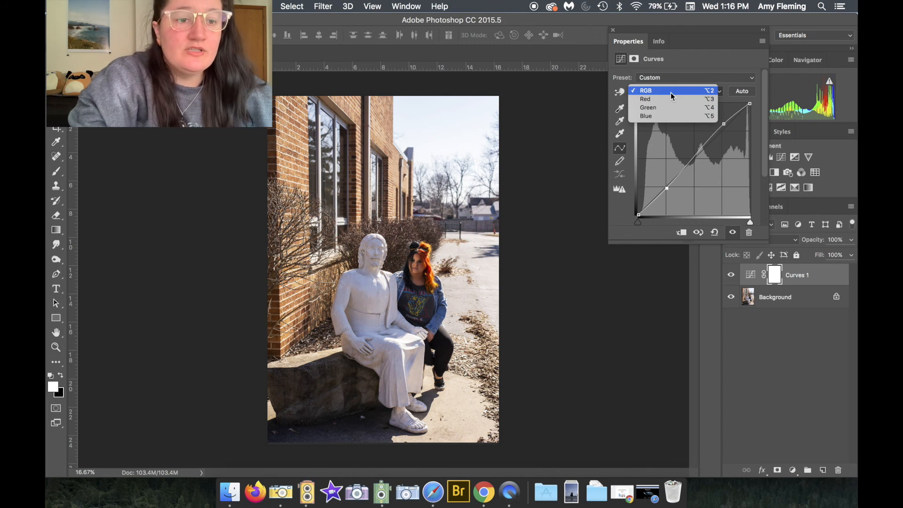
{"action": "left_click", "coordinate": [660, 116]}
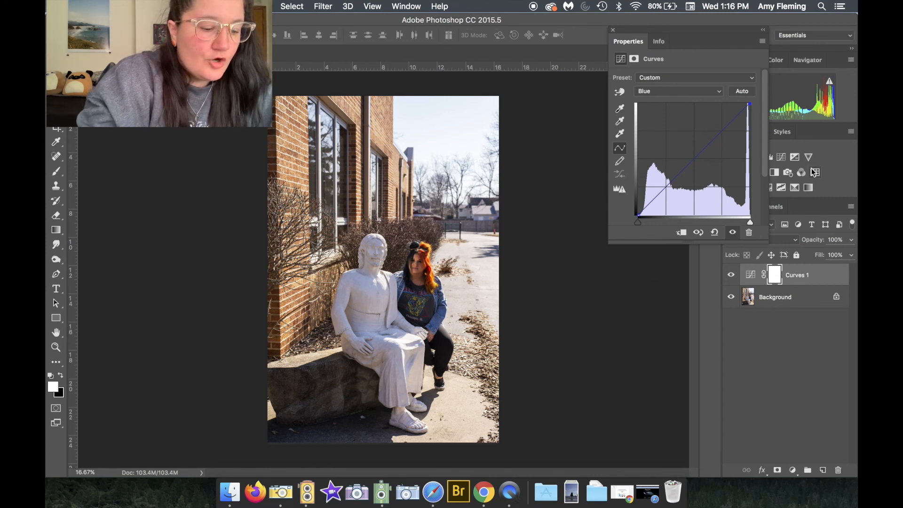
{"action": "key", "text": "super+equal"}
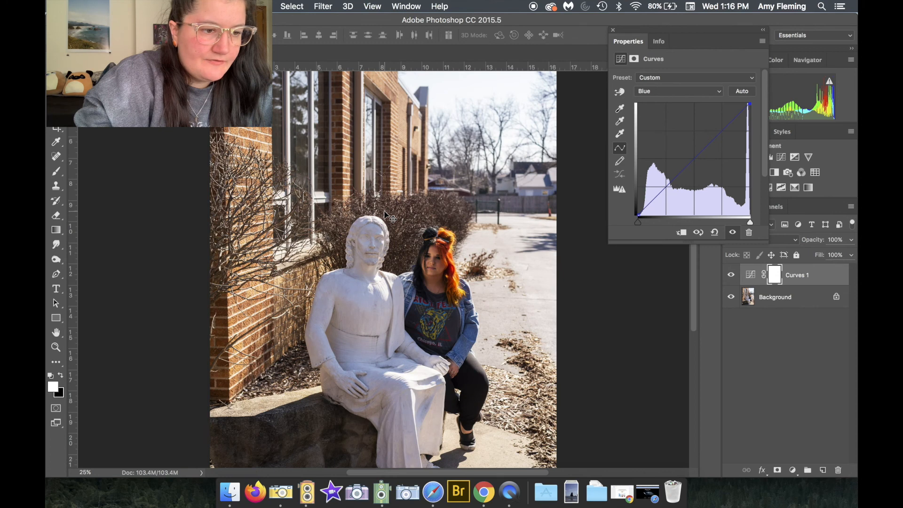
{"action": "scroll", "coordinate": [386, 216], "scroll_direction": "down", "scroll_amount": 5}
{"action": "scroll", "coordinate": [386, 216], "scroll_direction": "up", "scroll_amount": 3}
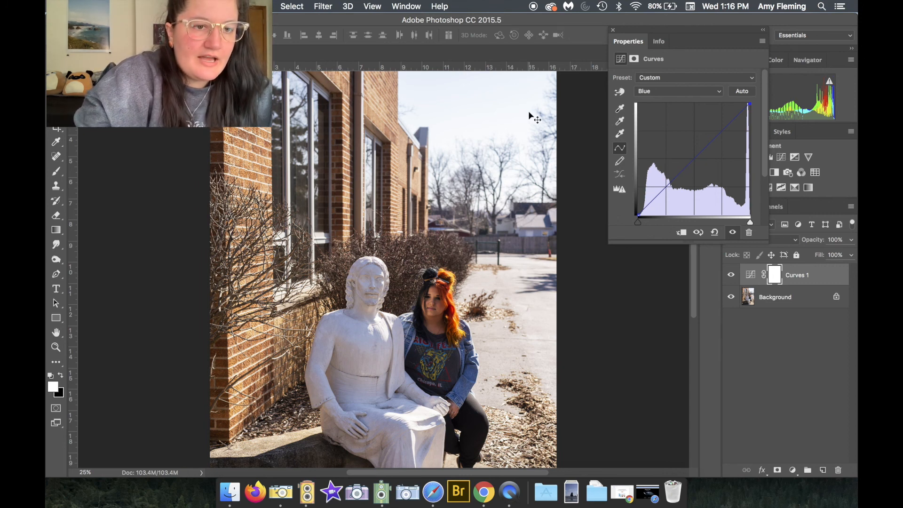
{"action": "left_click", "coordinate": [625, 97]}
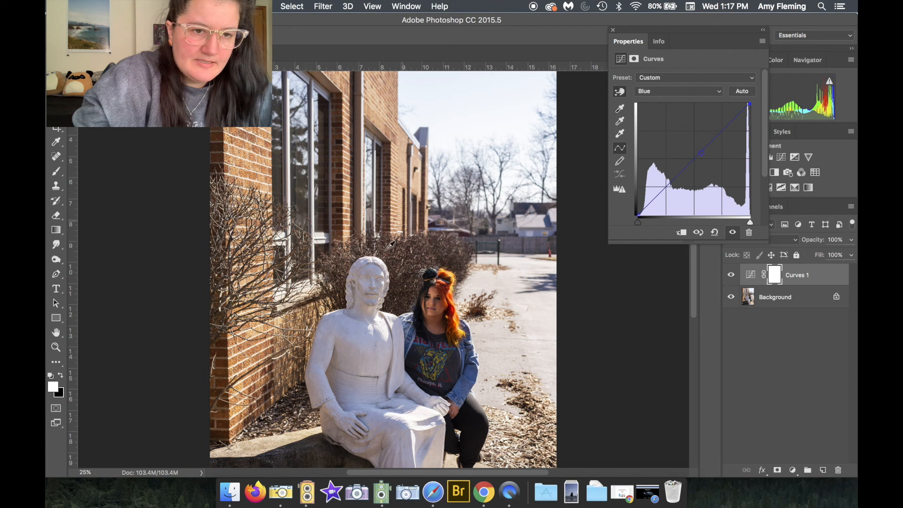
{"action": "left_click", "coordinate": [367, 314]}
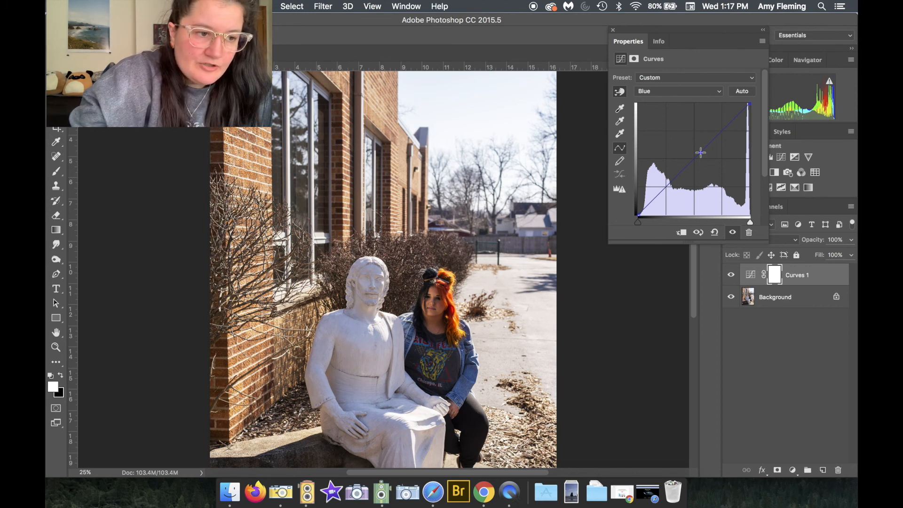
{"action": "left_click_drag", "start_coordinate": [701, 153], "coordinate": [707, 159]}
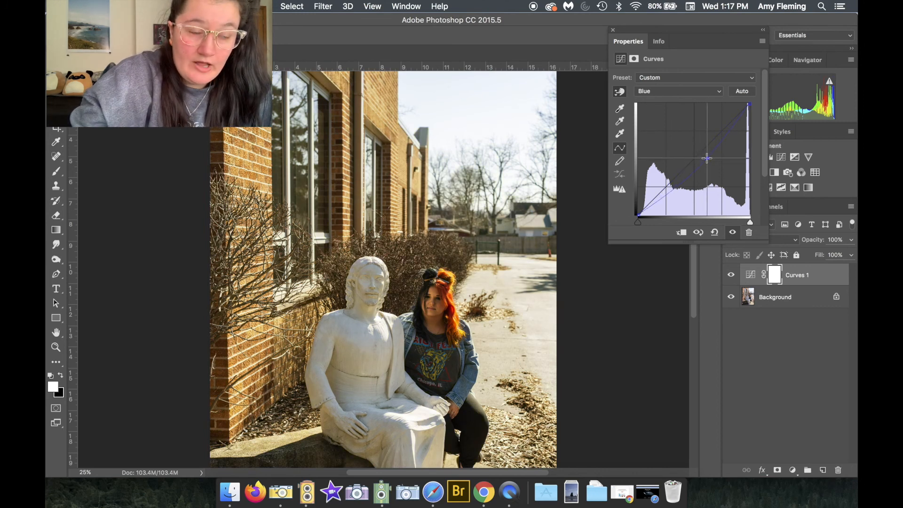
{"action": "mouse_move", "coordinate": [706, 158]}
{"action": "left_mouse_down"}
{"action": "mouse_move", "coordinate": [697, 141]}
{"action": "mouse_move", "coordinate": [703, 151]}
{"action": "left_mouse_up"}
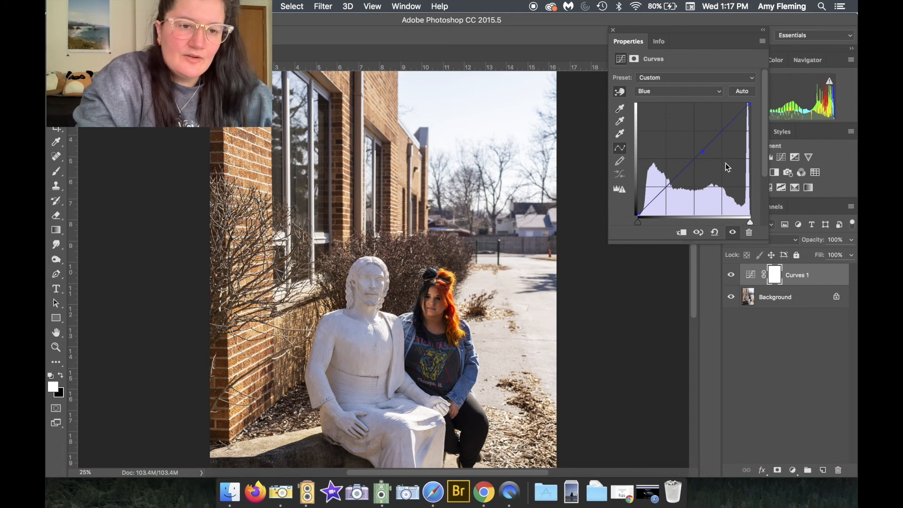
{"action": "mouse_move", "coordinate": [704, 152]}
{"action": "left_mouse_down"}
{"action": "mouse_move", "coordinate": [710, 156]}
{"action": "mouse_move", "coordinate": [705, 149]}
{"action": "left_mouse_up"}
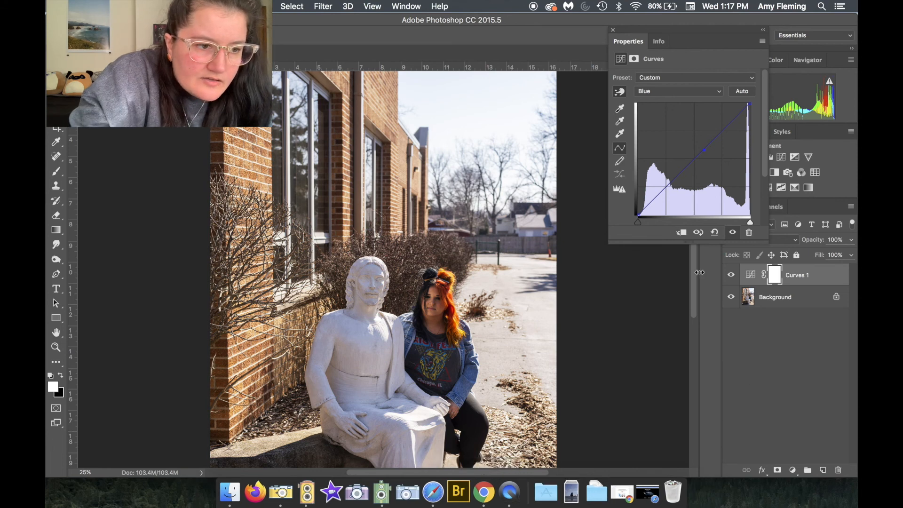
{"action": "left_click_drag", "start_coordinate": [704, 150], "coordinate": [704, 149]}
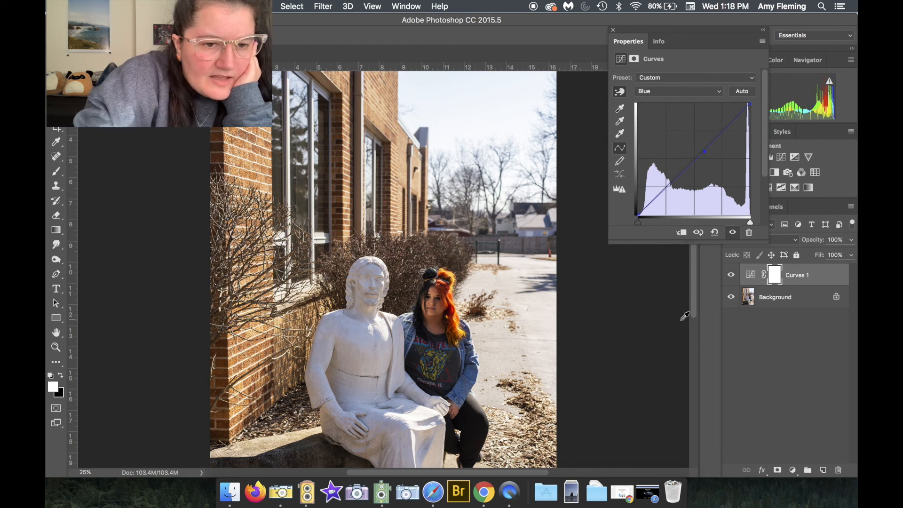
Compare the photo with and without the blue correction by toggling the Curves 1 layer, leaving it visible.
{"action": "left_click", "coordinate": [731, 276]}
{"action": "left_click", "coordinate": [731, 275]}
{"action": "left_click", "coordinate": [732, 275]}
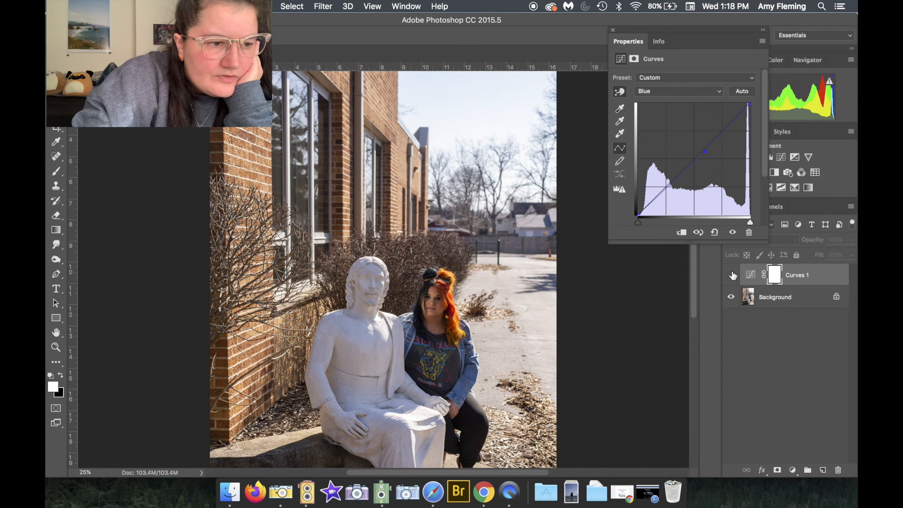
{"action": "left_click", "coordinate": [731, 275]}
{"action": "left_click", "coordinate": [732, 276]}
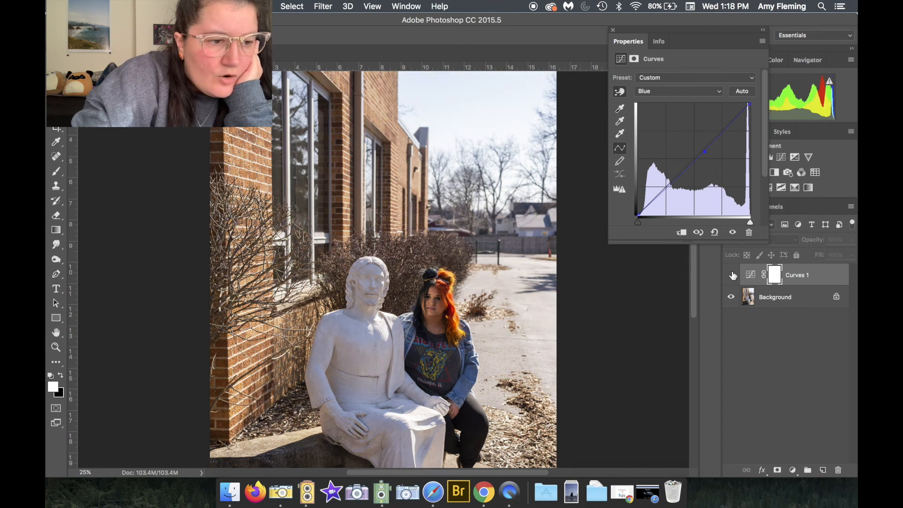
{"action": "left_click", "coordinate": [731, 275]}
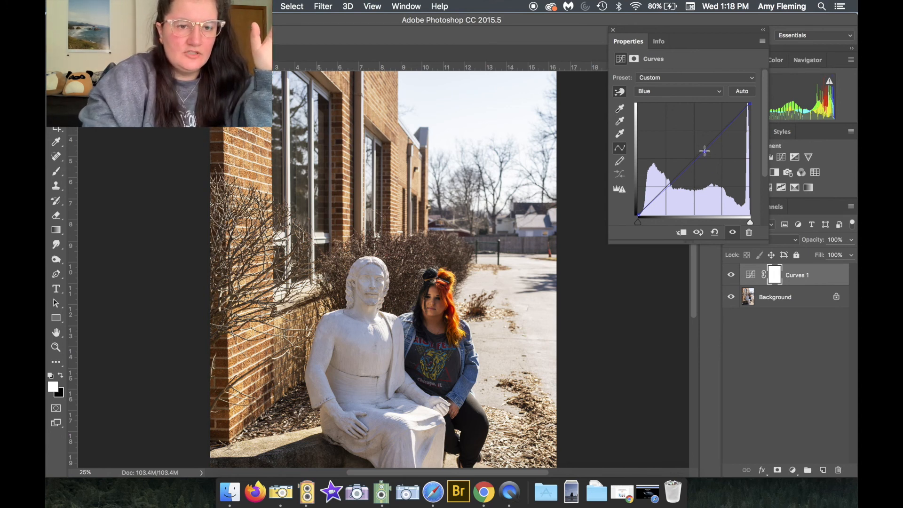
Switch Curves 1 back to the RGB channel and close its properties.
{"action": "left_click", "coordinate": [660, 91]}
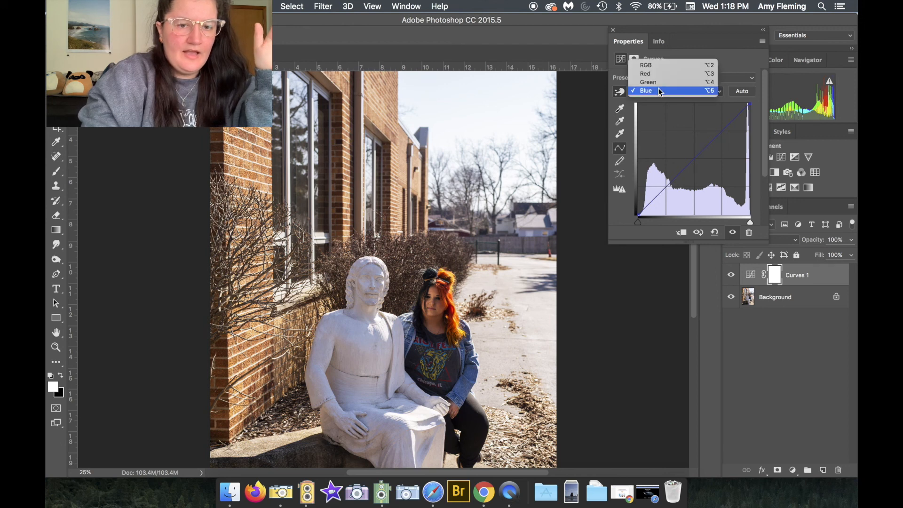
{"action": "left_click", "coordinate": [652, 66]}
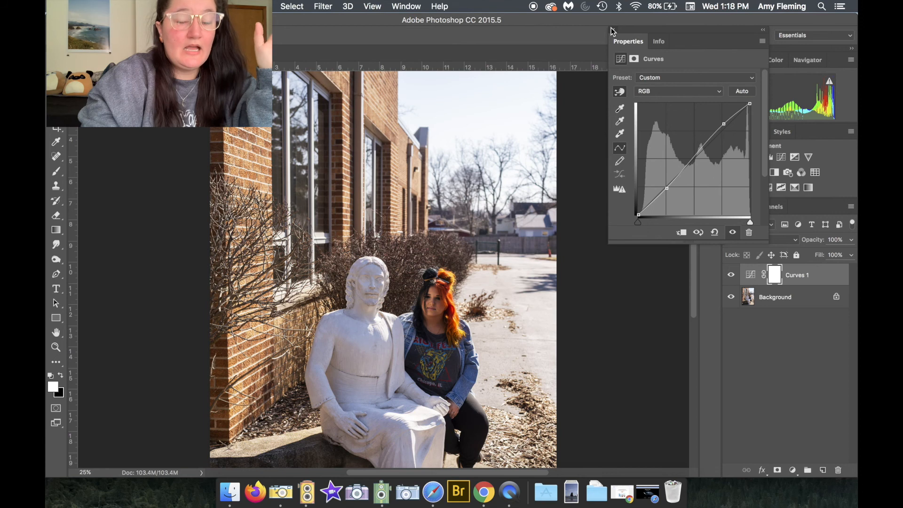
{"action": "left_click", "coordinate": [612, 31]}
Add a second Curves adjustment layer and slightly lower its Blue channel at a point sampled from the statue's chest.
{"action": "left_click", "coordinate": [793, 470]}
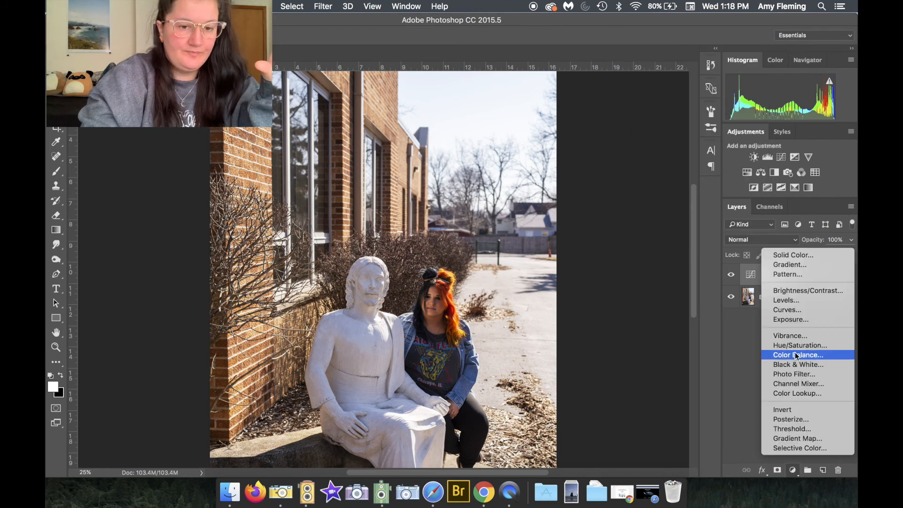
{"action": "left_click", "coordinate": [793, 310]}
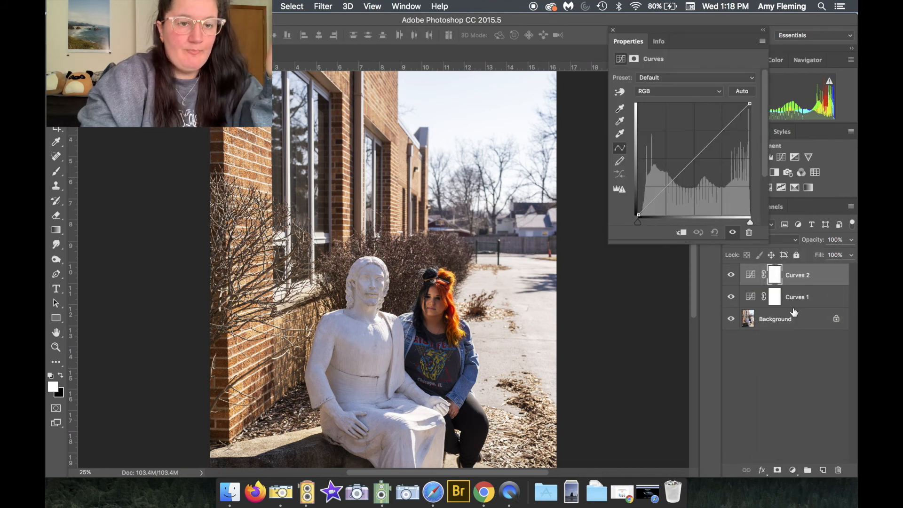
{"action": "left_click", "coordinate": [645, 92]}
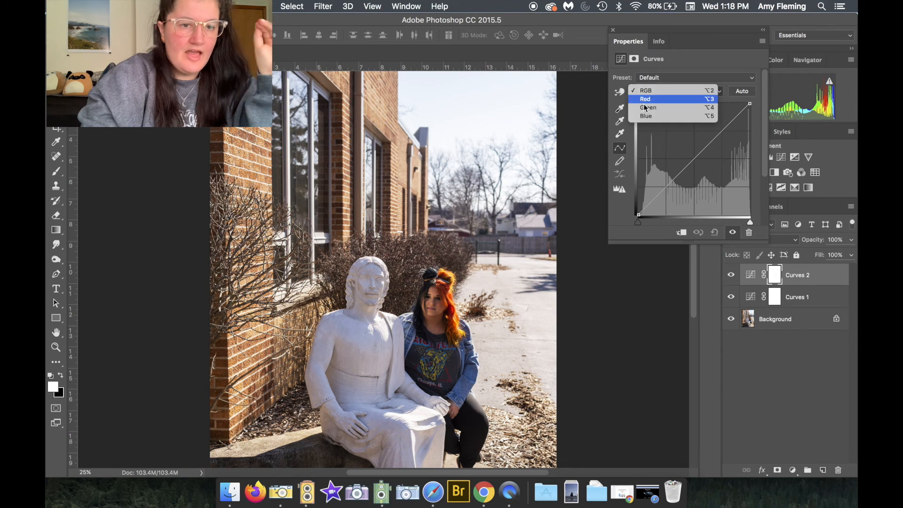
{"action": "left_click", "coordinate": [646, 116]}
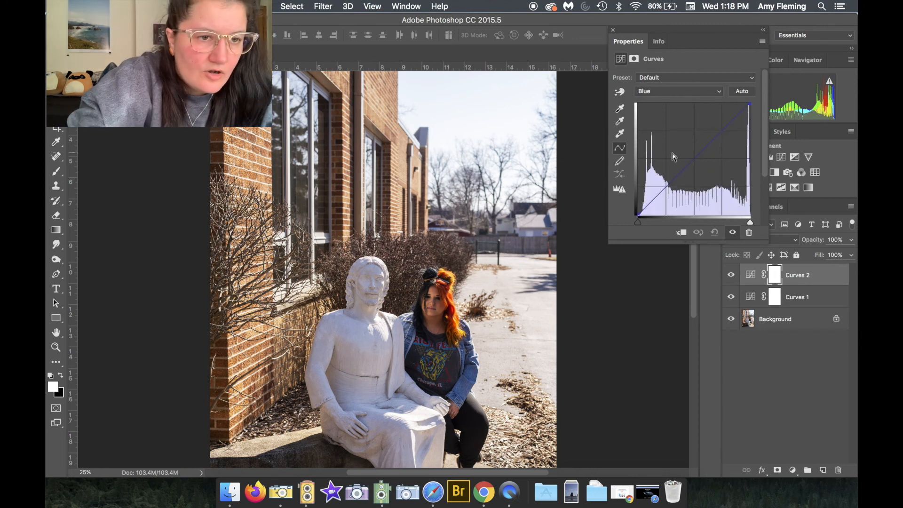
{"action": "left_click", "coordinate": [620, 92]}
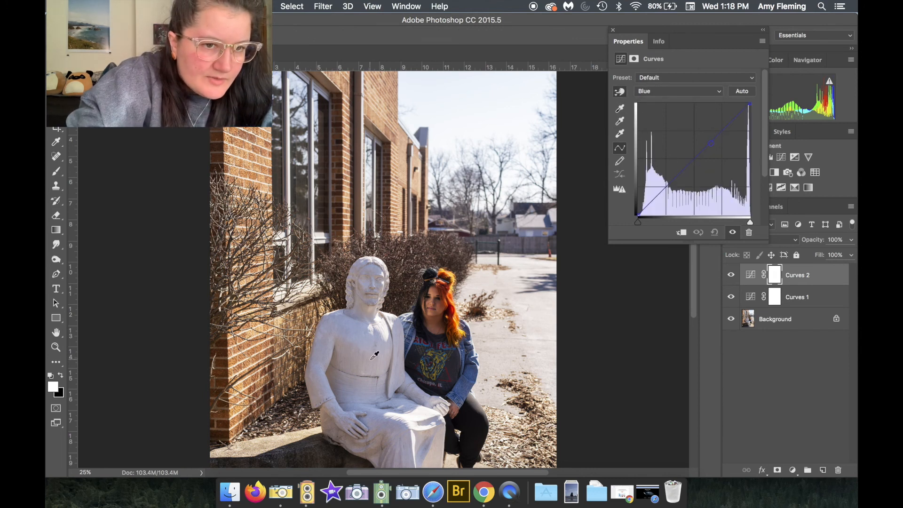
{"action": "left_click", "coordinate": [356, 329]}
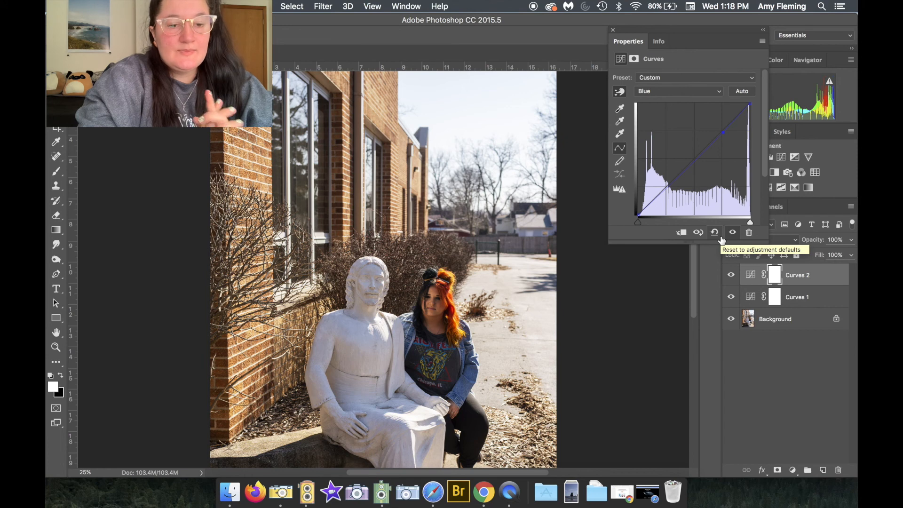
Compare the photo with and without each Curves adjustment by toggling Curves 2 and Curves 1, leaving both visible.
{"action": "left_click", "coordinate": [730, 281]}
{"action": "left_click", "coordinate": [730, 281]}
{"action": "left_click", "coordinate": [730, 281]}
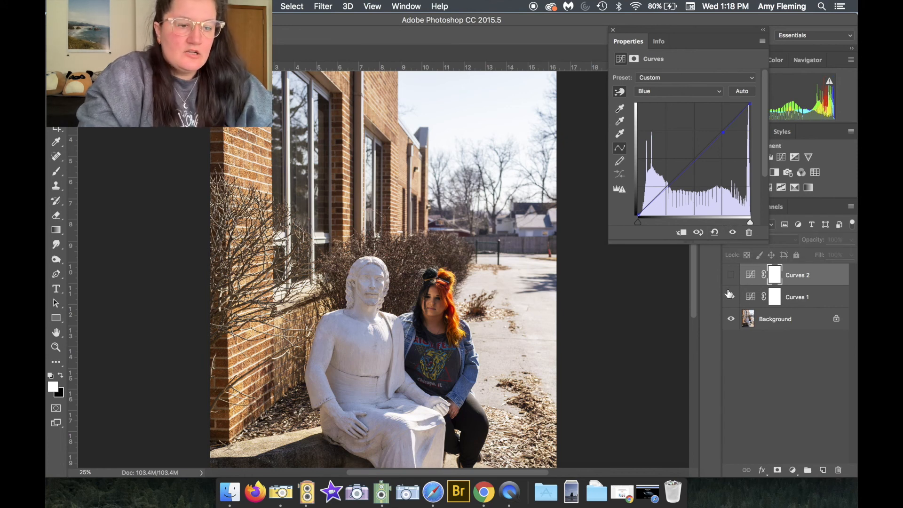
{"action": "left_click", "coordinate": [729, 298]}
{"action": "left_click", "coordinate": [730, 299]}
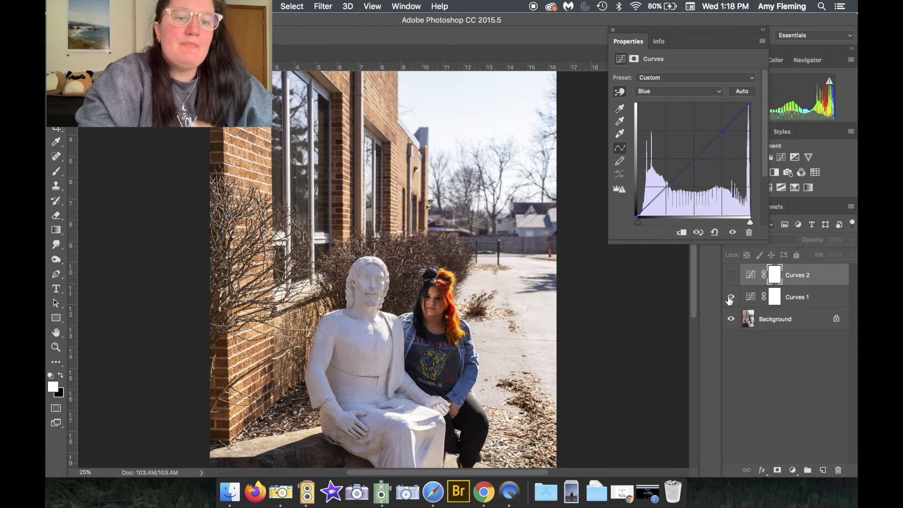
{"action": "left_click", "coordinate": [729, 299]}
{"action": "left_click", "coordinate": [729, 299]}
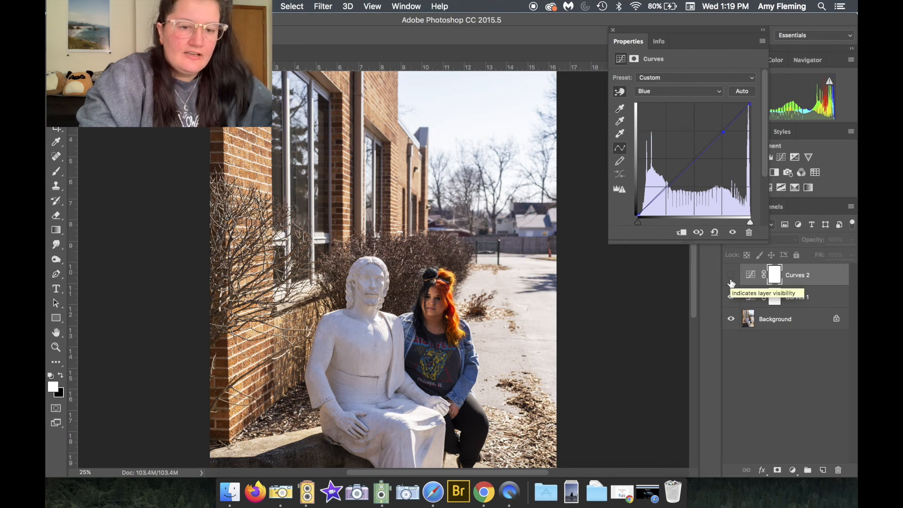
{"action": "left_click", "coordinate": [731, 281]}
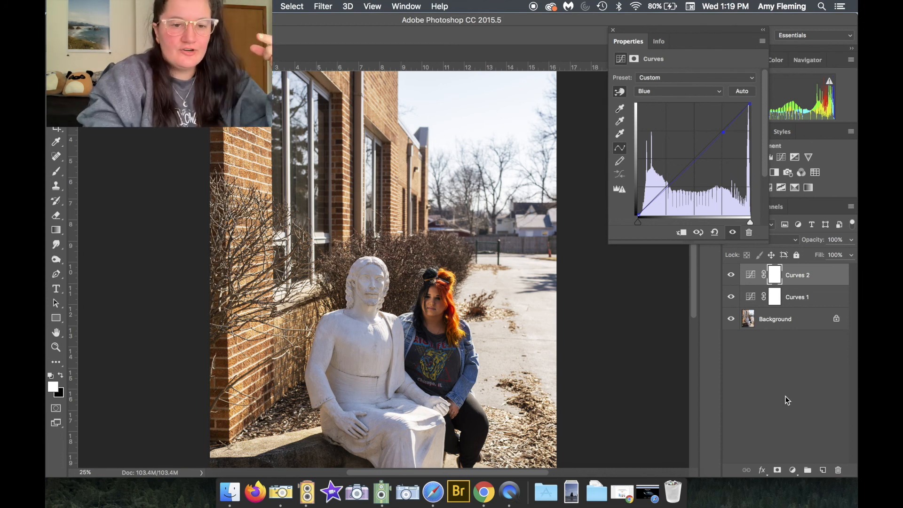
Check the blue correction's effect on the statue and surroundings by repeatedly toggling Curves 2, leaving it visible.
{"action": "left_click", "coordinate": [732, 276]}
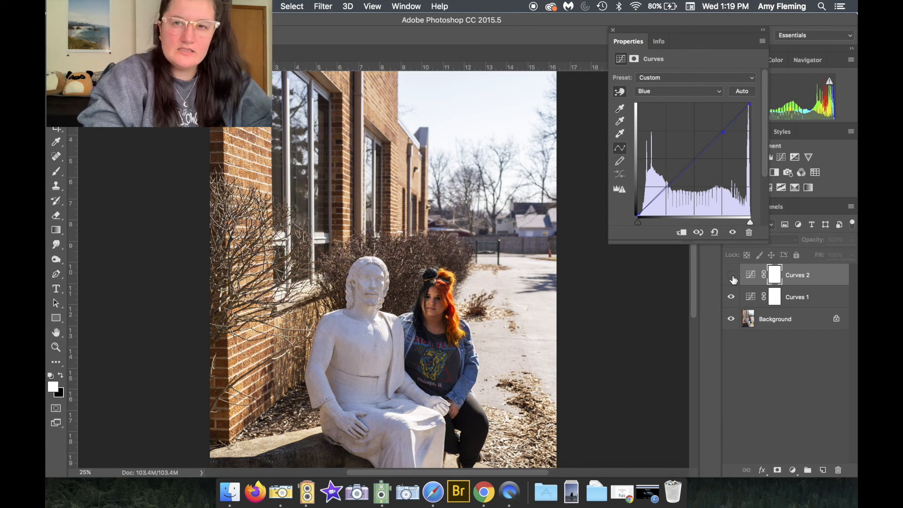
{"action": "left_click", "coordinate": [731, 276]}
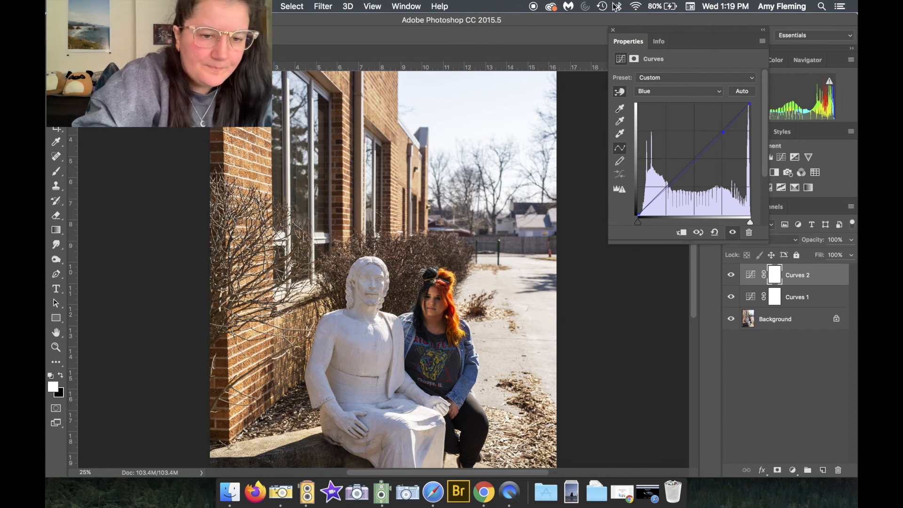
{"action": "left_click", "coordinate": [730, 282]}
{"action": "left_click", "coordinate": [730, 281]}
{"action": "left_click", "coordinate": [730, 281]}
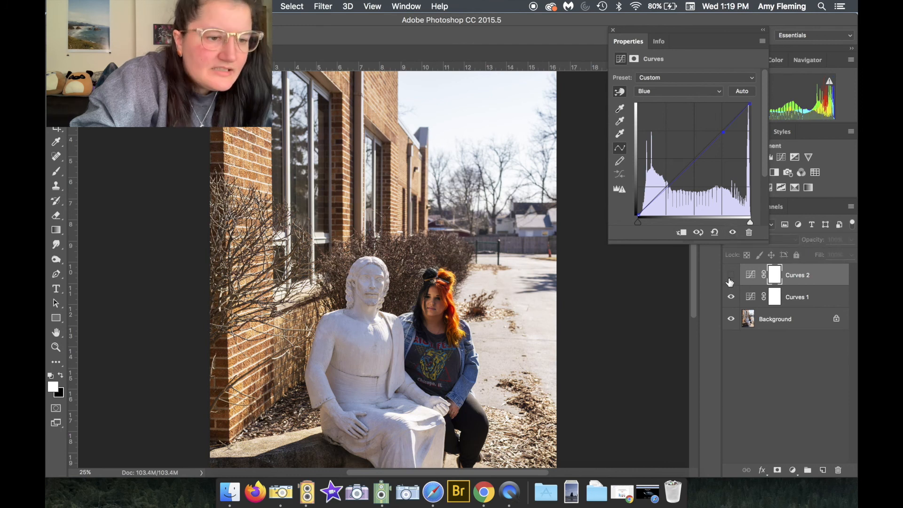
{"action": "left_click", "coordinate": [730, 281]}
{"action": "left_click", "coordinate": [727, 281]}
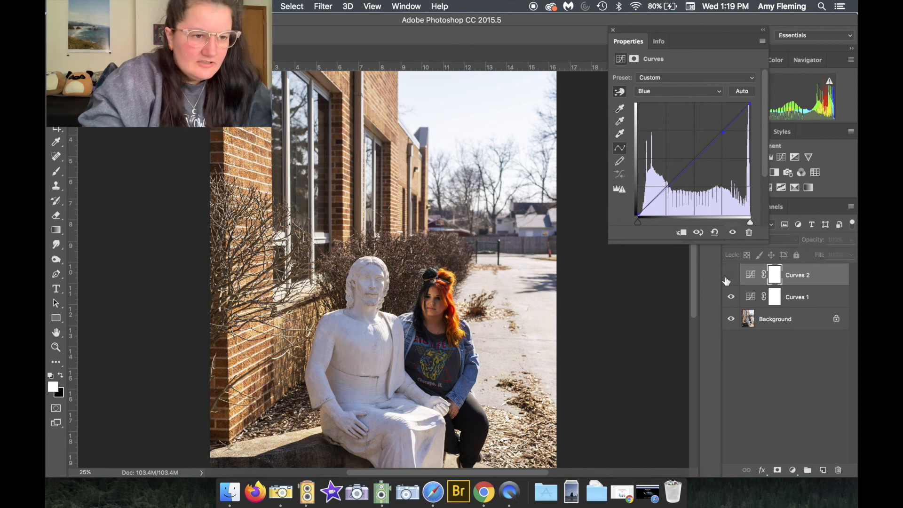
{"action": "left_click", "coordinate": [728, 279]}
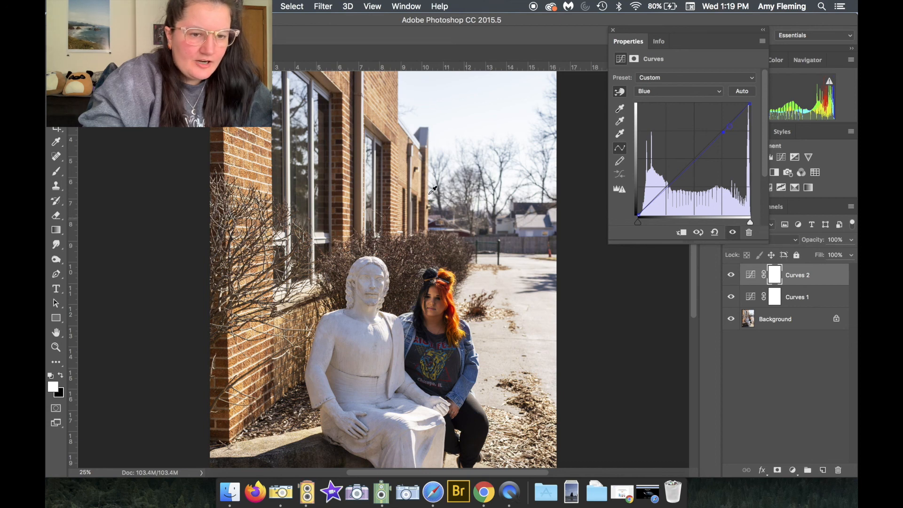
{"action": "left_click", "coordinate": [729, 272]}
{"action": "left_click", "coordinate": [729, 272]}
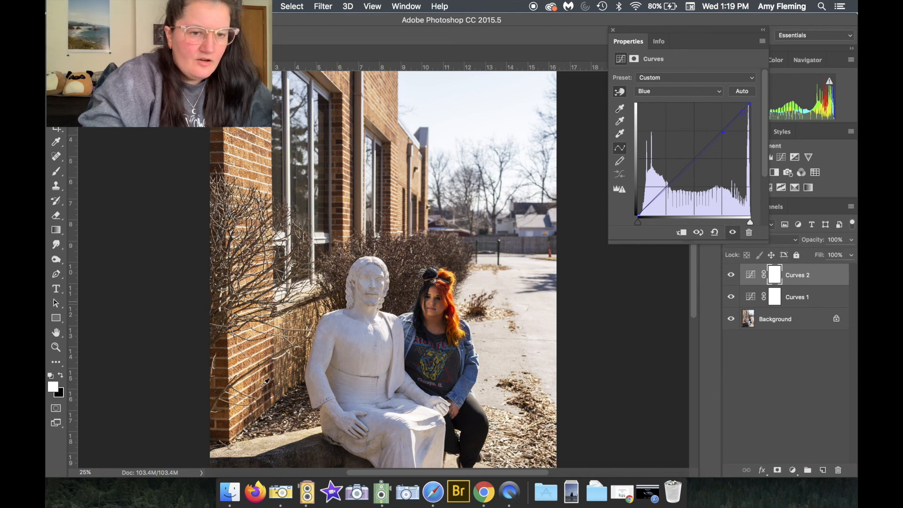
{"action": "left_click", "coordinate": [730, 275]}
{"action": "left_click", "coordinate": [730, 275]}
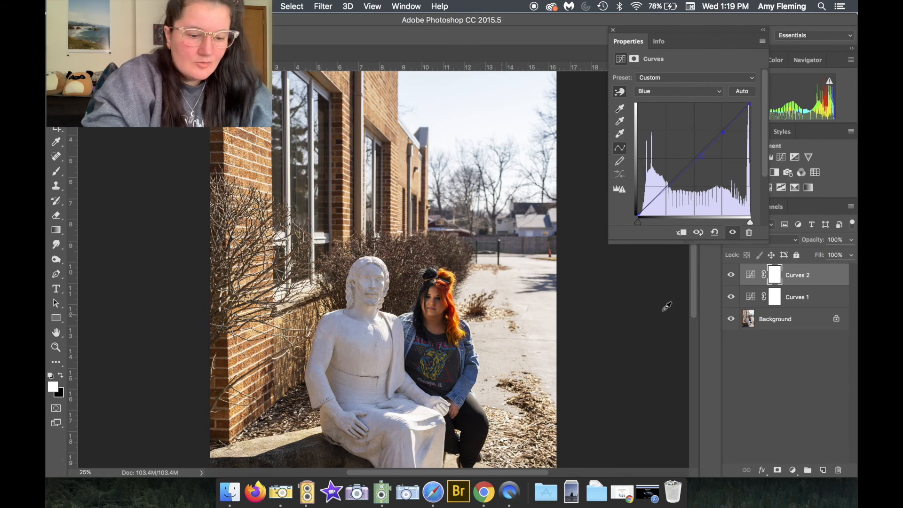
Compare the photo with and without Curves 2 at 50% zoom and with the whole image fitted, leaving the layer visible.
{"action": "key", "text": "super+plus"}
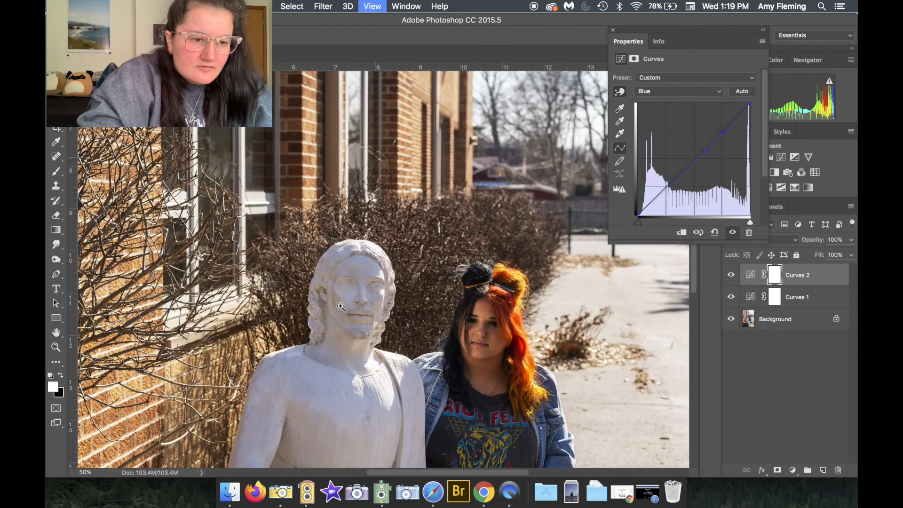
{"action": "left_click", "coordinate": [732, 276]}
{"action": "left_click", "coordinate": [733, 277]}
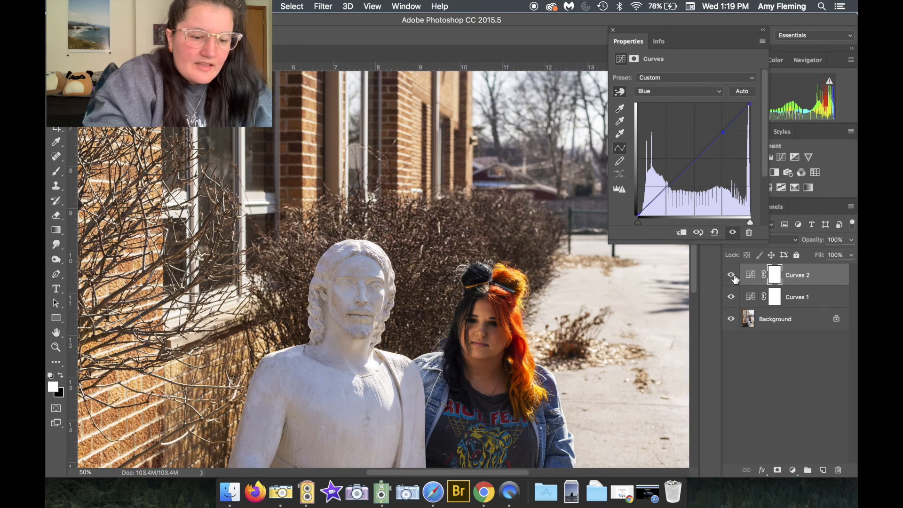
{"action": "key", "text": "super+0"}
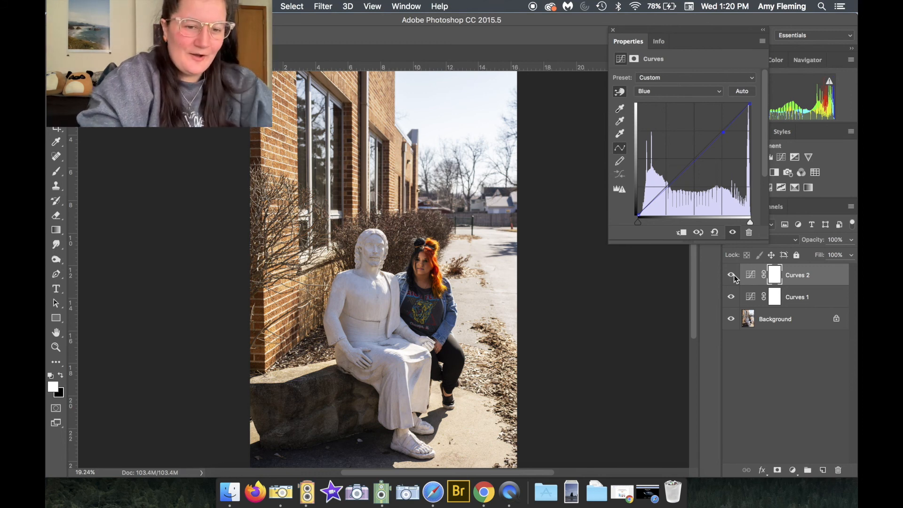
{"action": "left_click", "coordinate": [736, 277]}
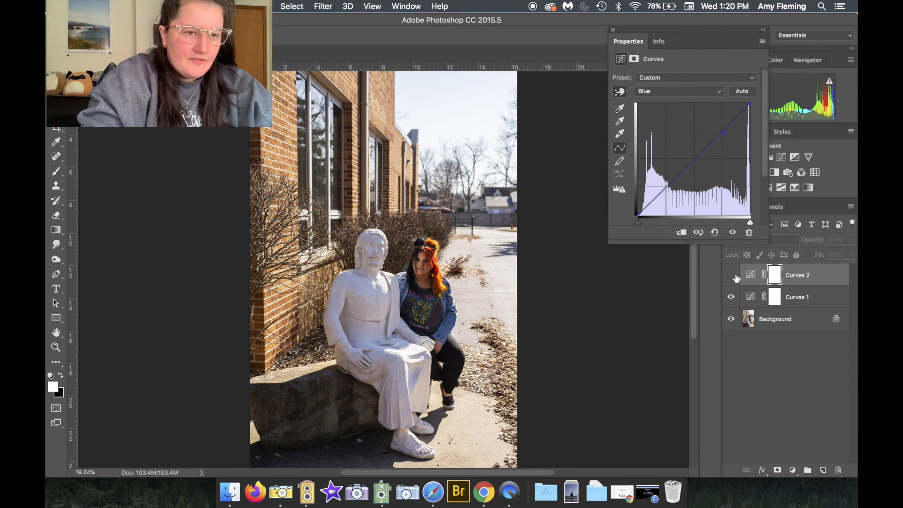
{"action": "left_click", "coordinate": [735, 278]}
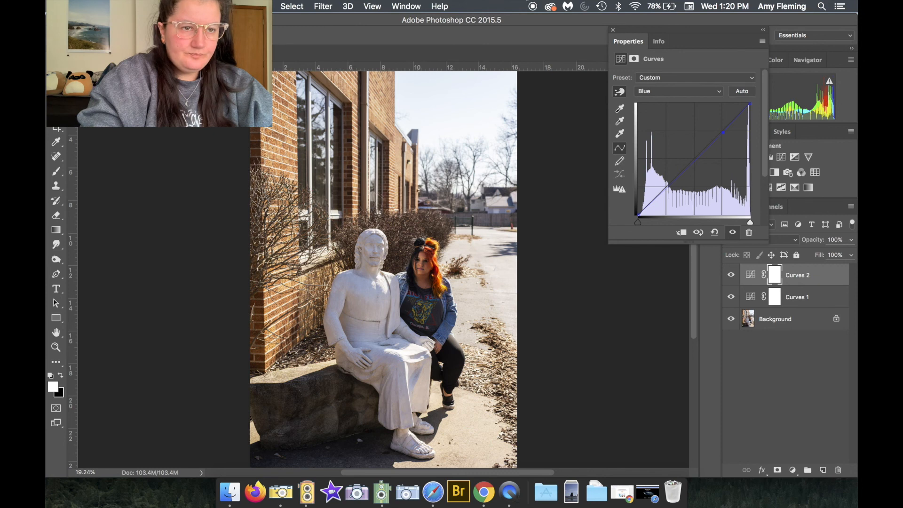
Close the Curves 2 properties and add a Levels adjustment layer above it.
{"action": "left_click", "coordinate": [613, 30]}
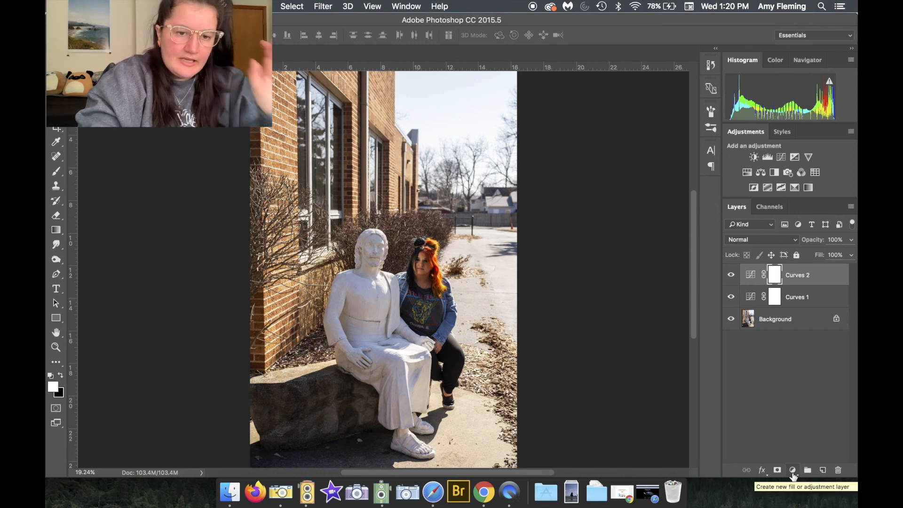
{"action": "left_click", "coordinate": [792, 472]}
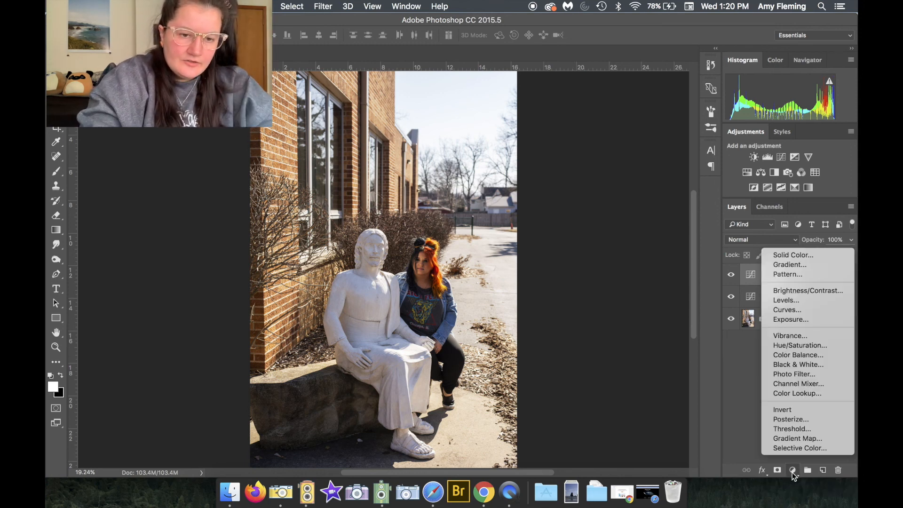
{"action": "left_click", "coordinate": [798, 301]}
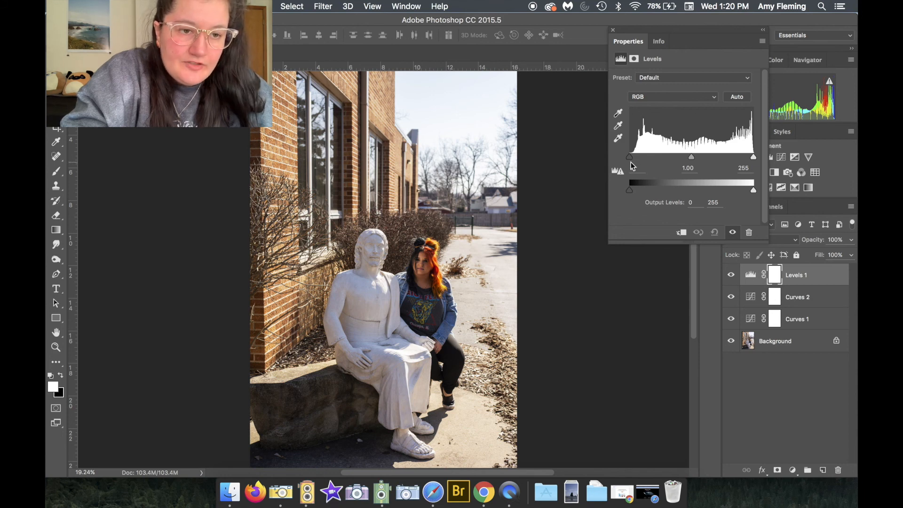
Set the black input level of Levels 1 to 1, using the clipping preview to judge the shadows.
{"action": "left_click_drag", "start_coordinate": [631, 160], "coordinate": [632, 160]}
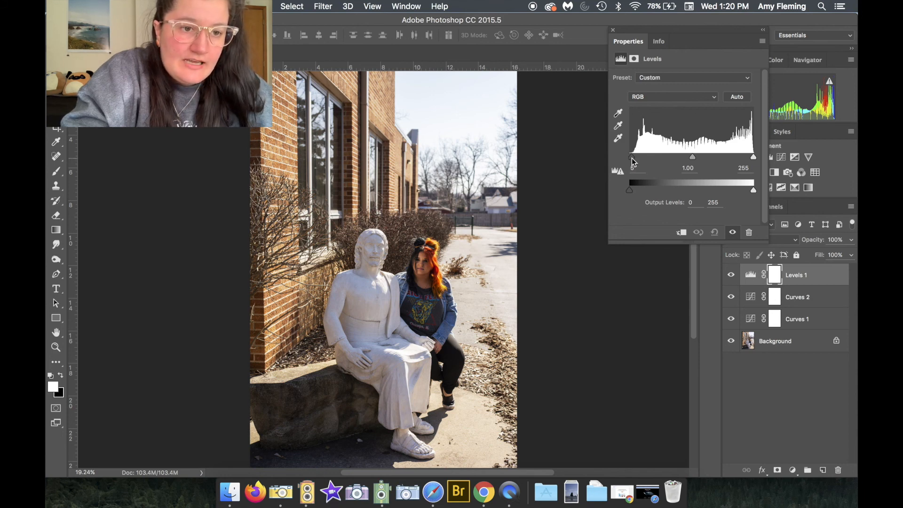
{"action": "left_click", "coordinate": [632, 159], "text": "alt"}
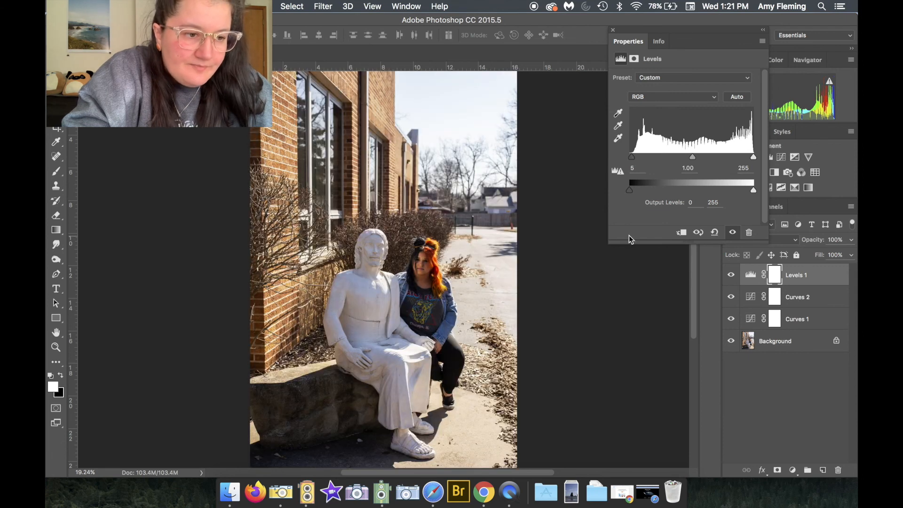
{"action": "mouse_move", "coordinate": [632, 157]}
{"action": "left_mouse_down"}
{"action": "mouse_move", "coordinate": [607, 162]}
{"action": "mouse_move", "coordinate": [624, 157]}
{"action": "left_mouse_up"}
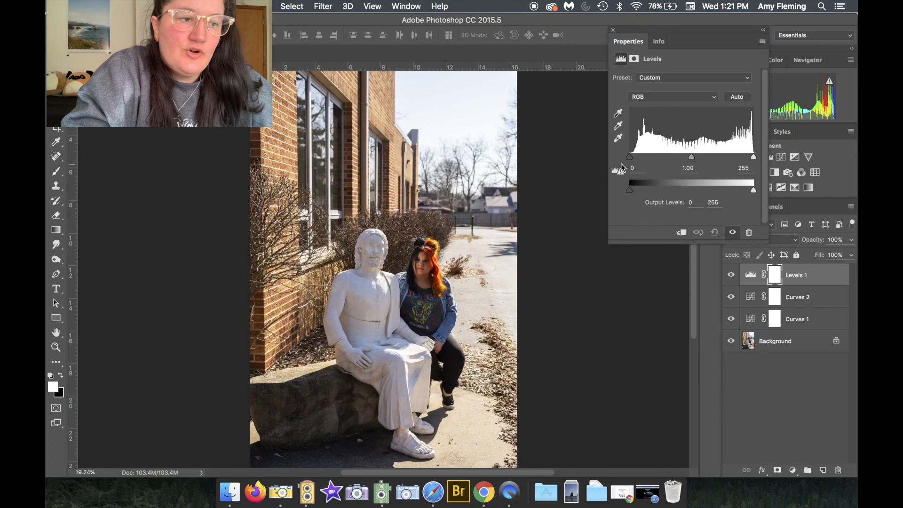
{"action": "left_click", "coordinate": [629, 155], "text": "alt"}
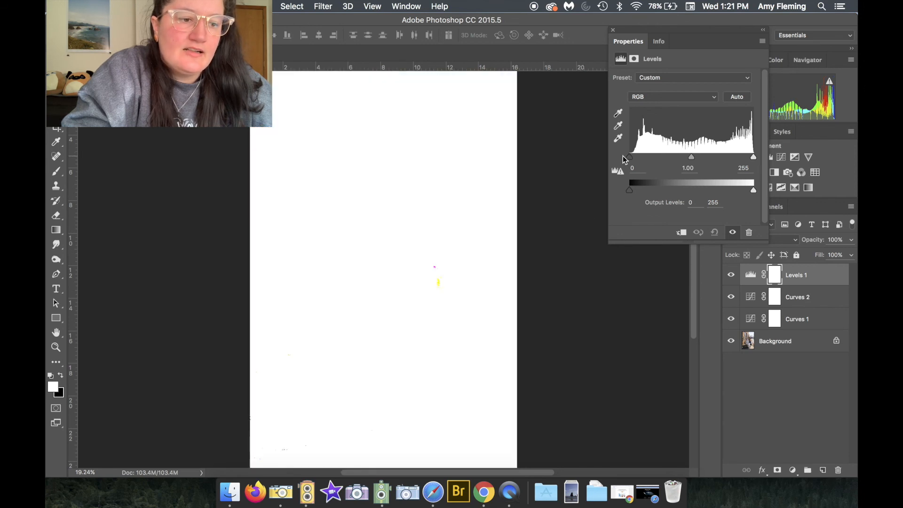
{"action": "left_click_drag", "start_coordinate": [625, 156], "coordinate": [632, 159]}
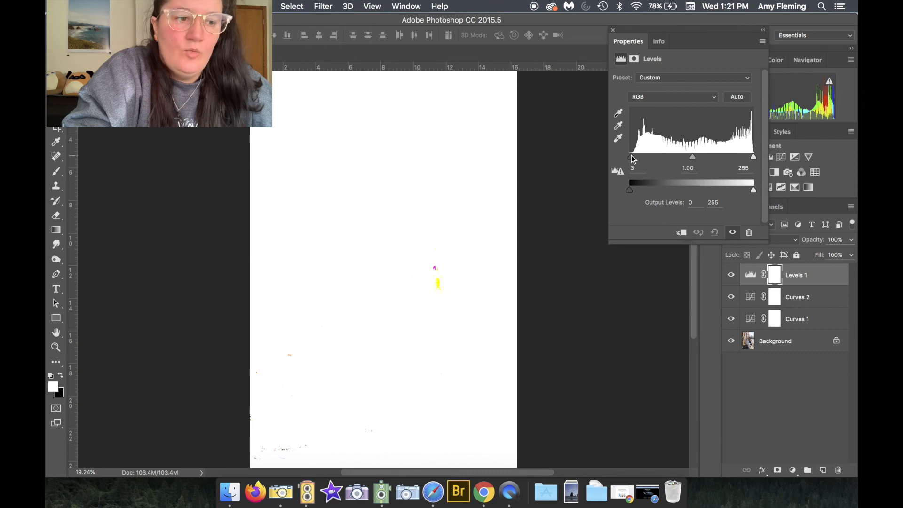
{"action": "mouse_move", "coordinate": [632, 157]}
{"action": "left_mouse_down"}
{"action": "mouse_move", "coordinate": [608, 150]}
{"action": "mouse_move", "coordinate": [630, 154]}
{"action": "left_mouse_up"}
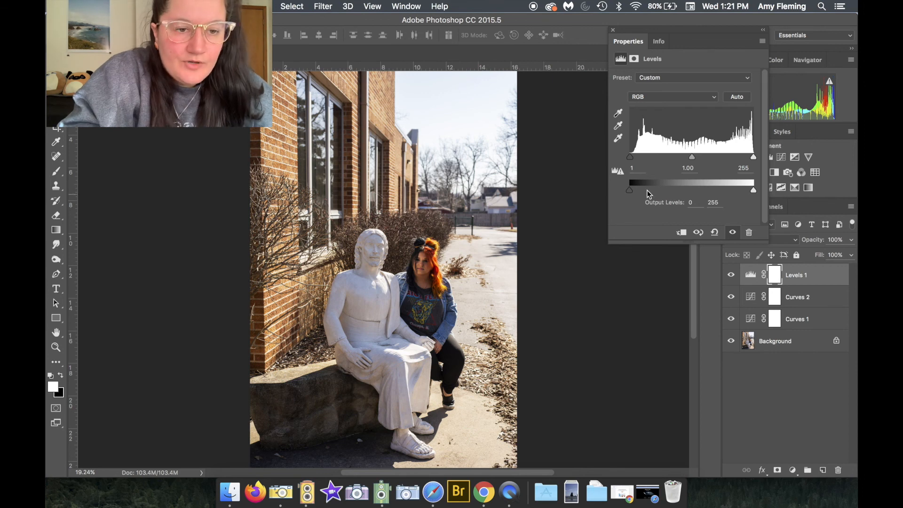
Check highlight clipping with the white input level kept at 255, and compare the photo with and without Levels 1, leaving it visible.
{"action": "left_click", "coordinate": [753, 156], "text": "alt"}
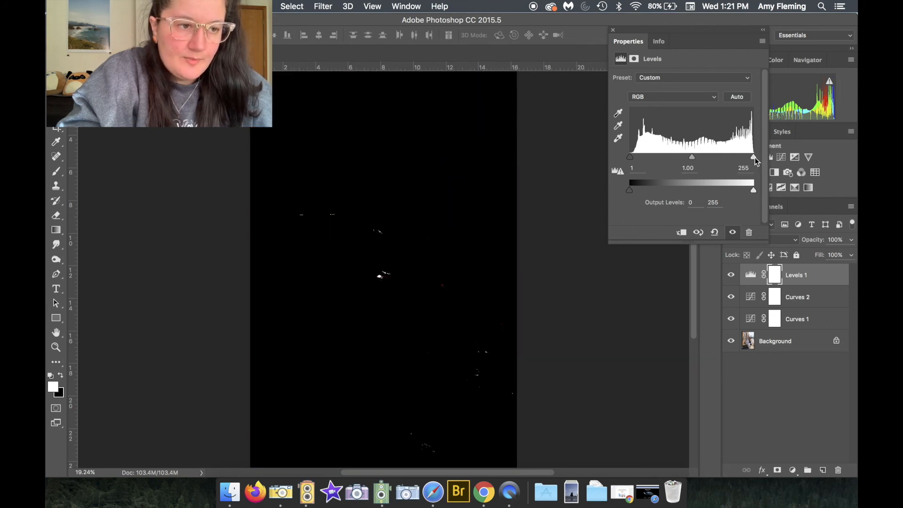
{"action": "left_click_drag", "start_coordinate": [754, 157], "coordinate": [753, 157]}
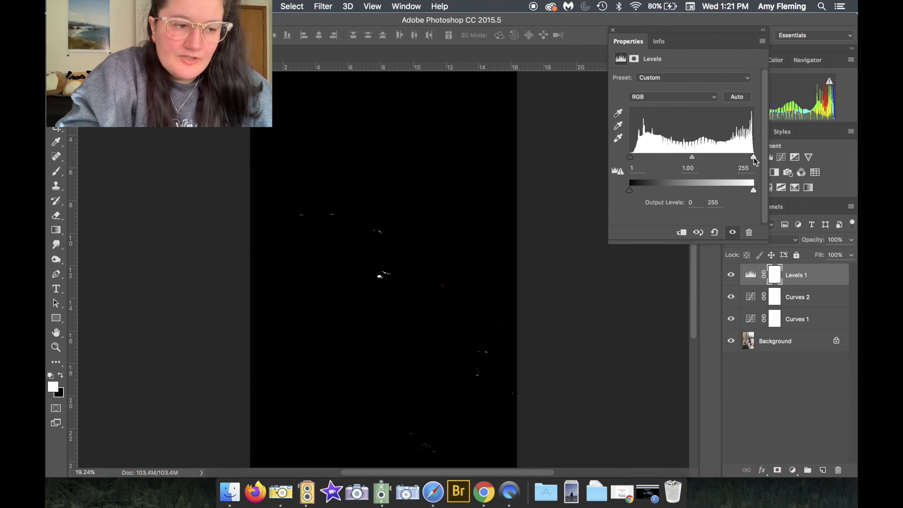
{"action": "left_click_drag", "start_coordinate": [753, 157], "coordinate": [753, 157]}
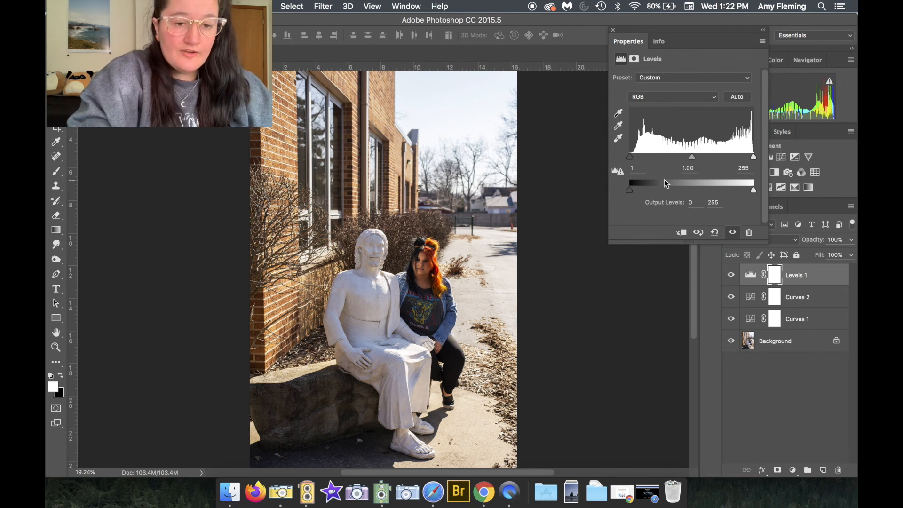
{"action": "left_click", "coordinate": [729, 278]}
{"action": "left_click", "coordinate": [730, 278]}
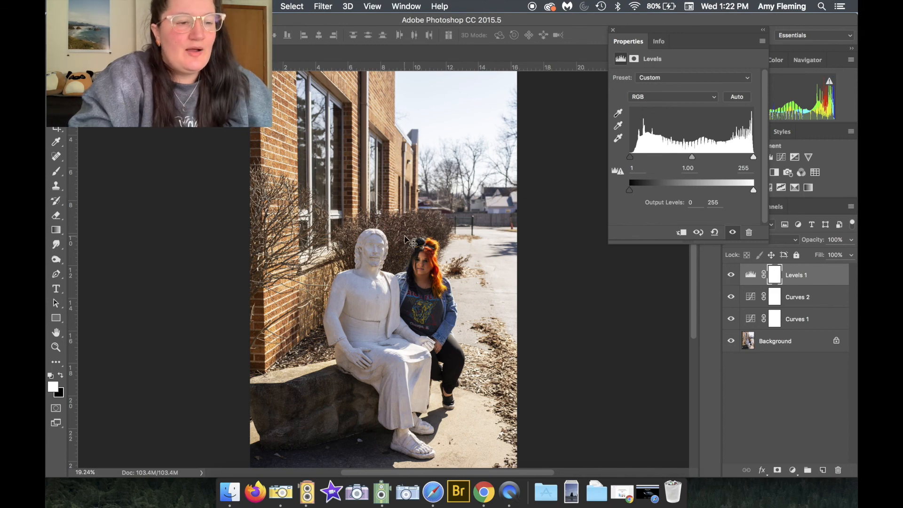
Compare the photo with and without Levels 1 from a closer view, leave the layer visible, and close the Levels properties.
{"action": "key", "text": "super+space"}
{"action": "left_click_drag", "start_coordinate": [428, 271], "coordinate": [464, 288]}
{"action": "scroll", "coordinate": [467, 292], "scroll_direction": "up", "scroll_amount": 5}
{"action": "left_click", "coordinate": [731, 277]}
{"action": "left_click", "coordinate": [732, 277]}
{"action": "left_click", "coordinate": [732, 277]}
{"action": "left_click", "coordinate": [732, 277]}
{"action": "key", "text": "super+minus"}
{"action": "key", "text": "super+minus"}
{"action": "key", "text": "super+minus"}
{"action": "key", "text": "super+minus"}
{"action": "key", "text": "super+minus"}
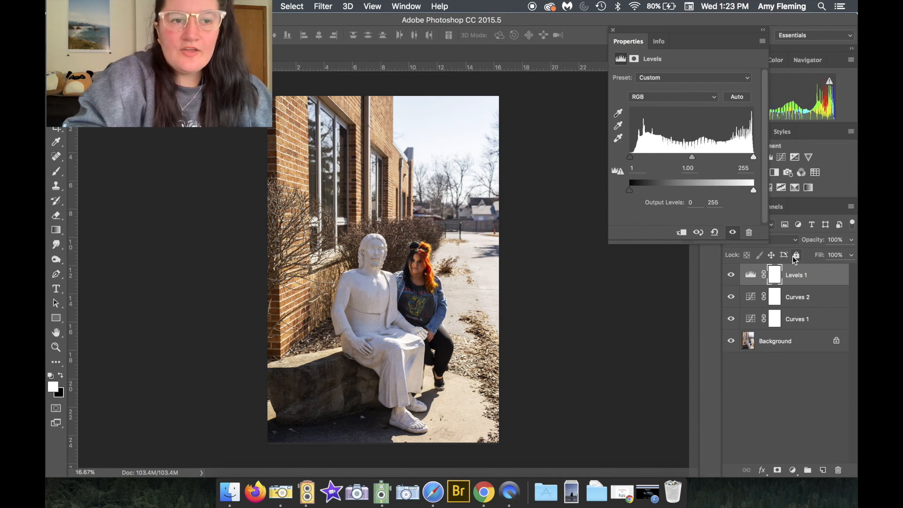
{"action": "left_click", "coordinate": [613, 29]}
{"action": "left_click", "coordinate": [784, 374]}
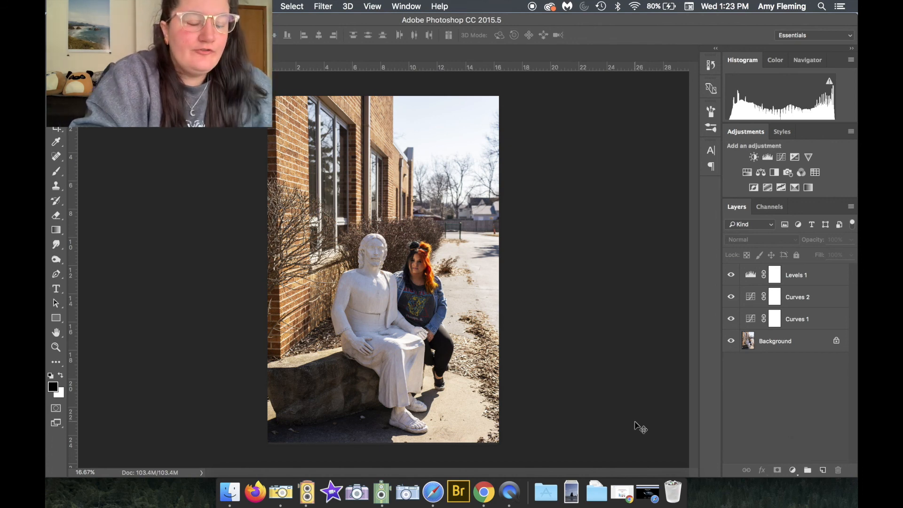
{"action": "key", "text": "super+equal"}
{"action": "key", "text": "super+equal"}
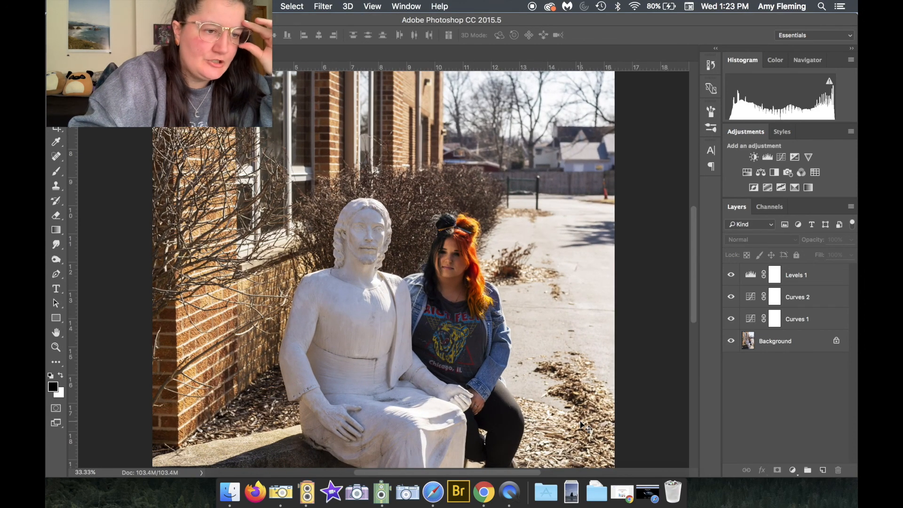
{"action": "scroll", "coordinate": [512, 439], "scroll_direction": "down", "scroll_amount": 3}
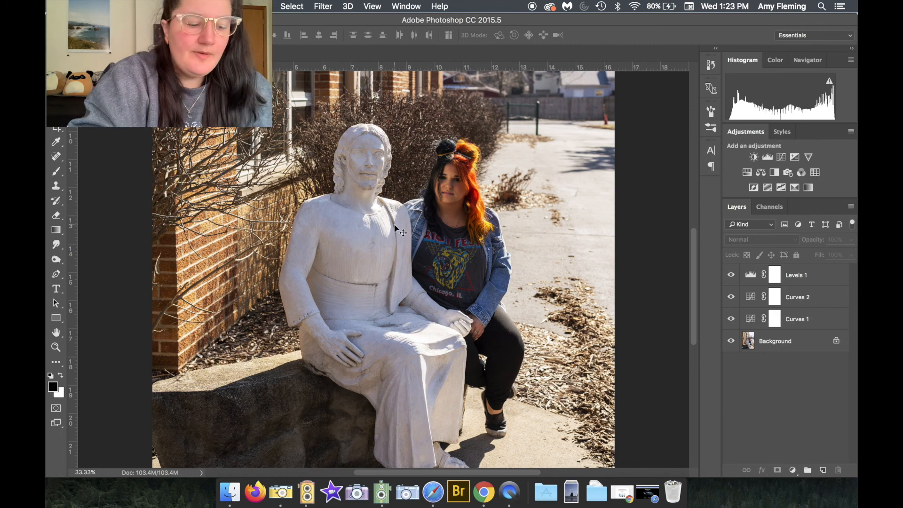
{"action": "key", "text": "super+minus"}
{"action": "key", "text": "super+minus"}
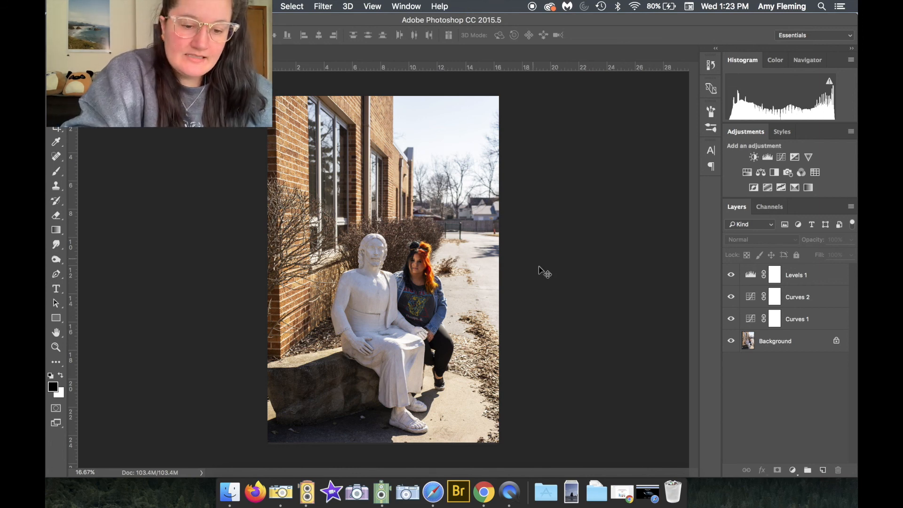
{"action": "left_click", "coordinate": [792, 470]}
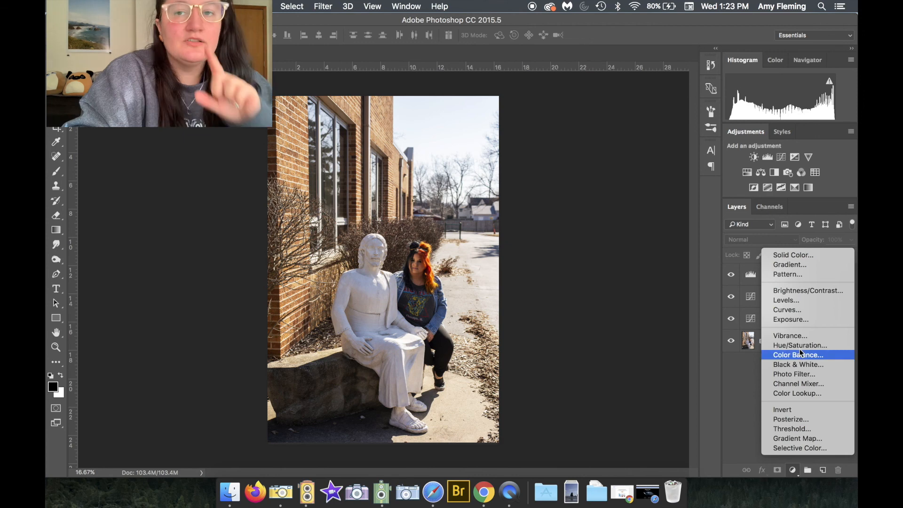
{"action": "left_click", "coordinate": [748, 383]}
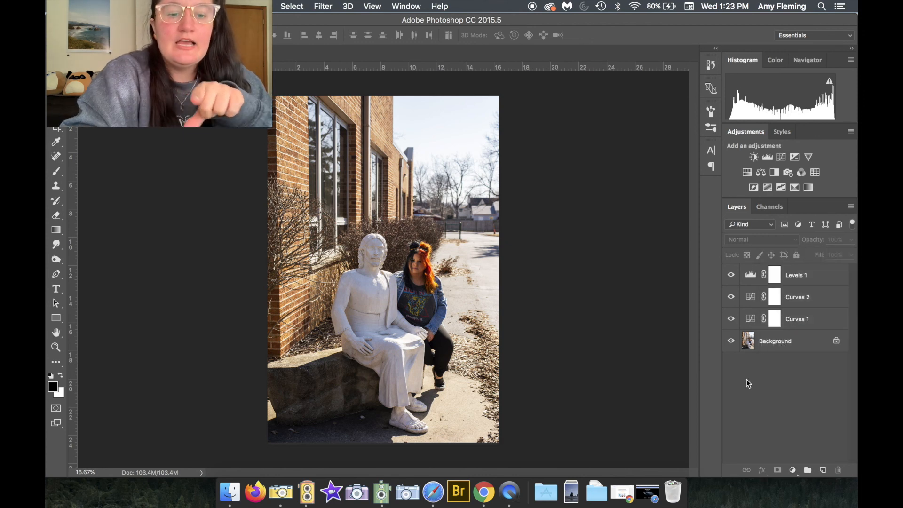
{"action": "left_click", "coordinate": [788, 323]}
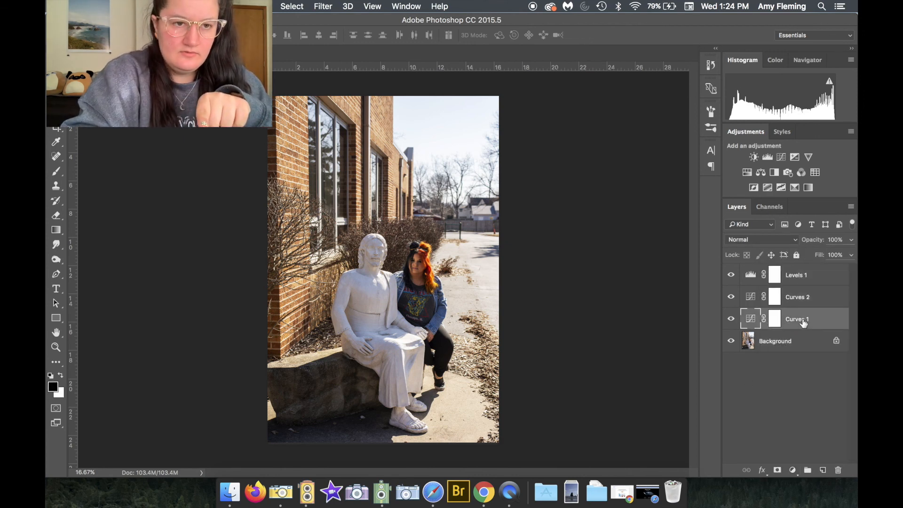
{"action": "right_click", "coordinate": [804, 323]}
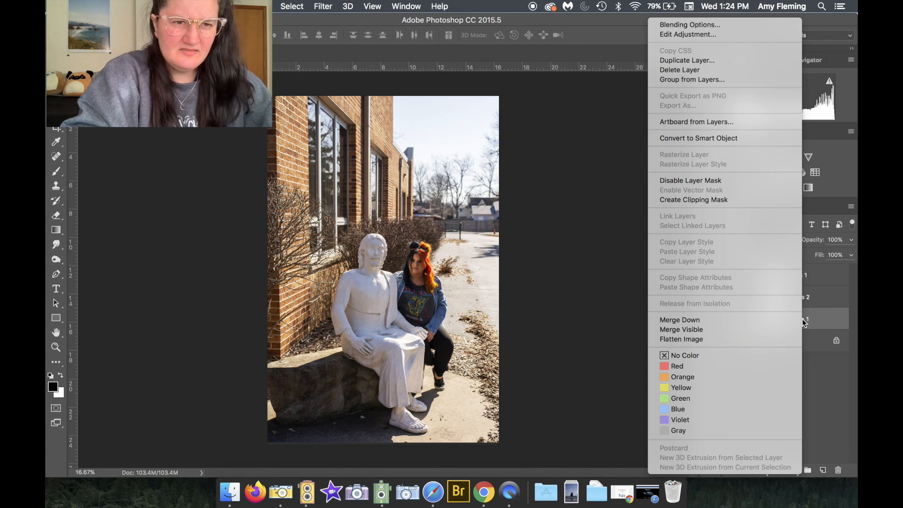
{"action": "left_click", "coordinate": [817, 354]}
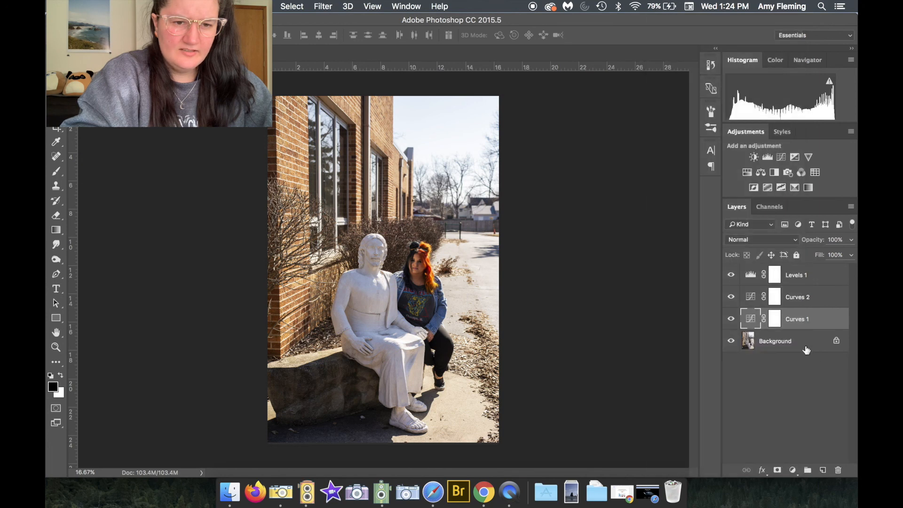
{"action": "right_click", "coordinate": [798, 281]}
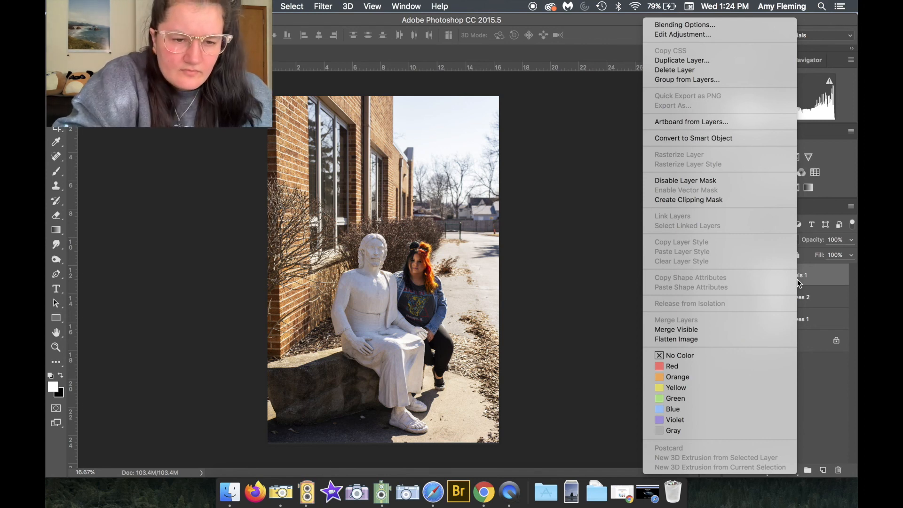
{"action": "left_click", "coordinate": [855, 337]}
Rename the Curves 2 layer as "added yellow" and deselect it.
{"action": "double_click", "coordinate": [797, 318]}
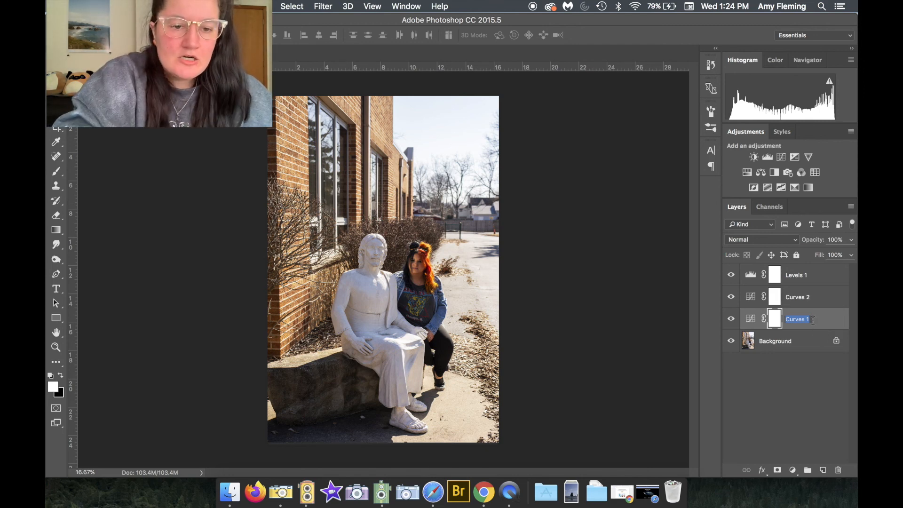
{"action": "left_click", "coordinate": [806, 301]}
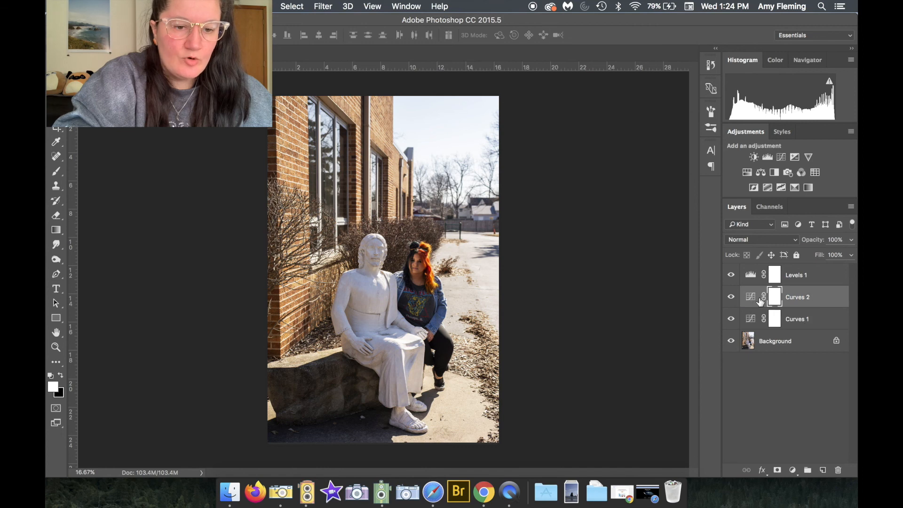
{"action": "double_click", "coordinate": [804, 297]}
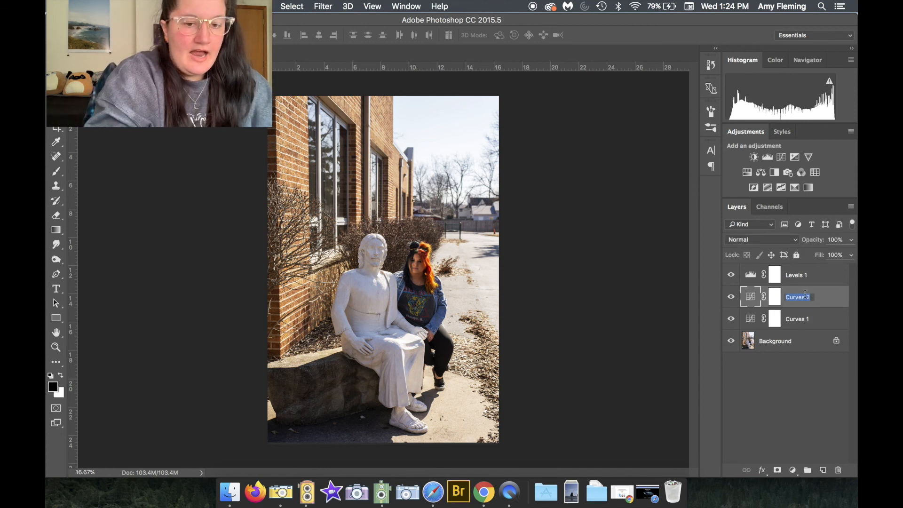
{"action": "type", "text": "added yellow"}
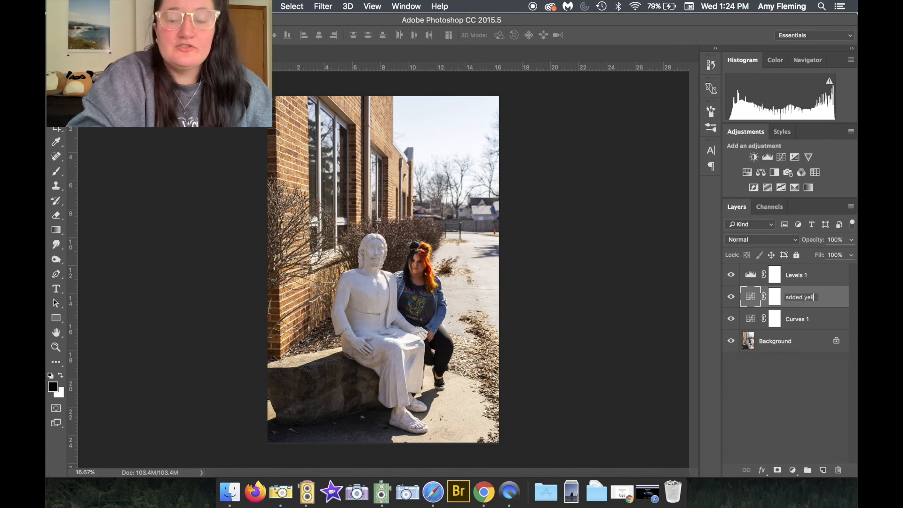
{"action": "key", "text": "Return"}
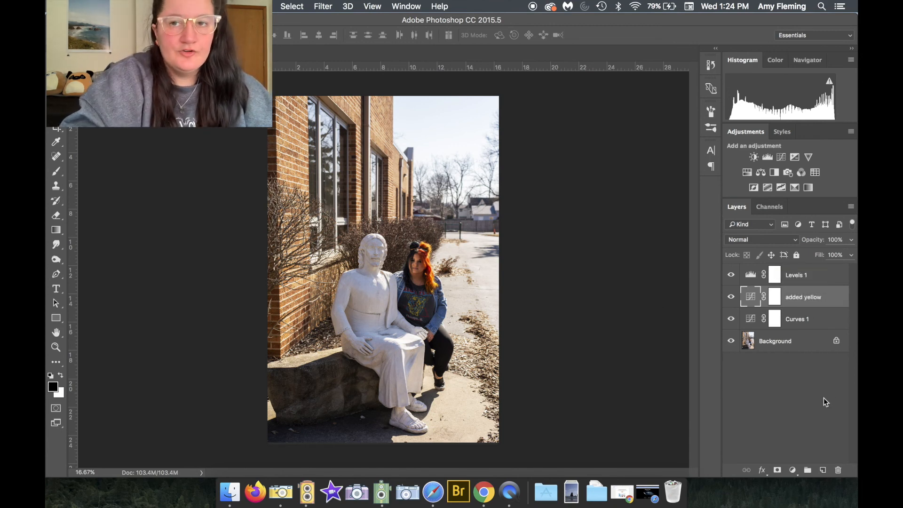
{"action": "left_click", "coordinate": [802, 386]}
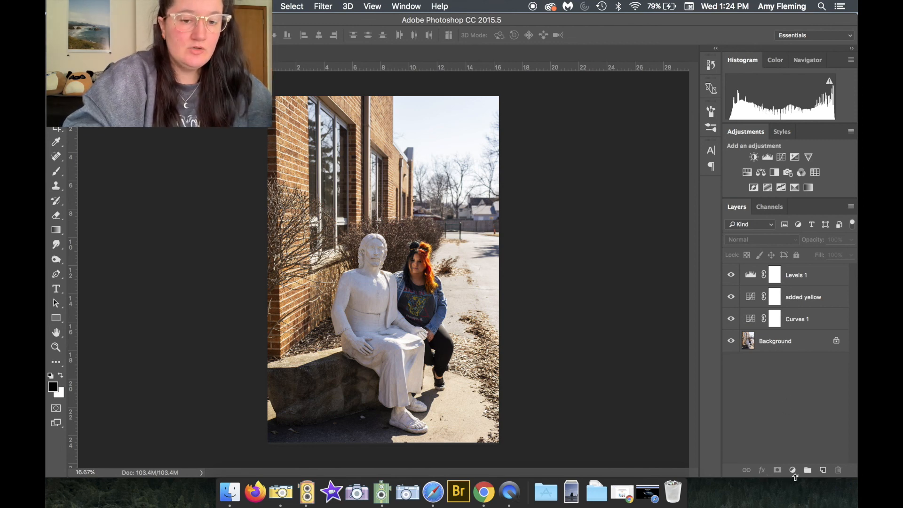
Add a Curves adjustment layer above Levels 1 and name it "masking".
{"action": "left_click", "coordinate": [793, 470]}
{"action": "left_click", "coordinate": [808, 310]}
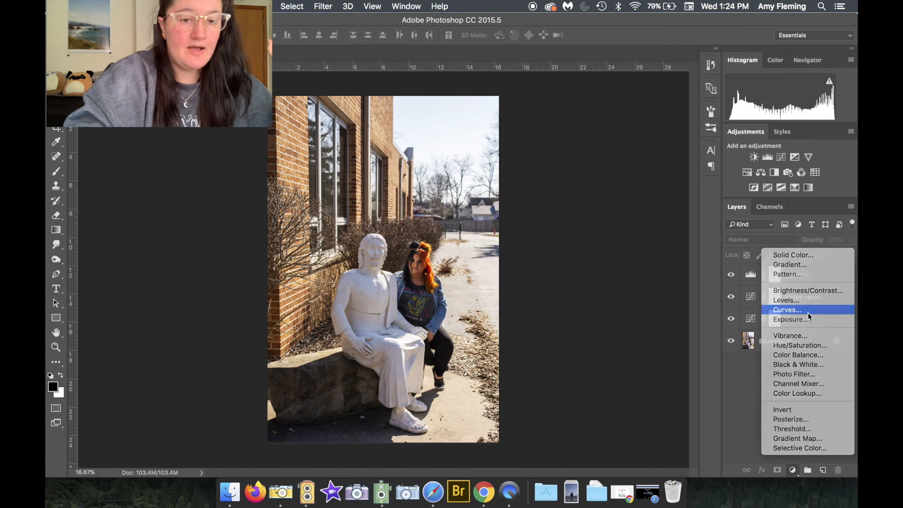
{"action": "double_click", "coordinate": [799, 277]}
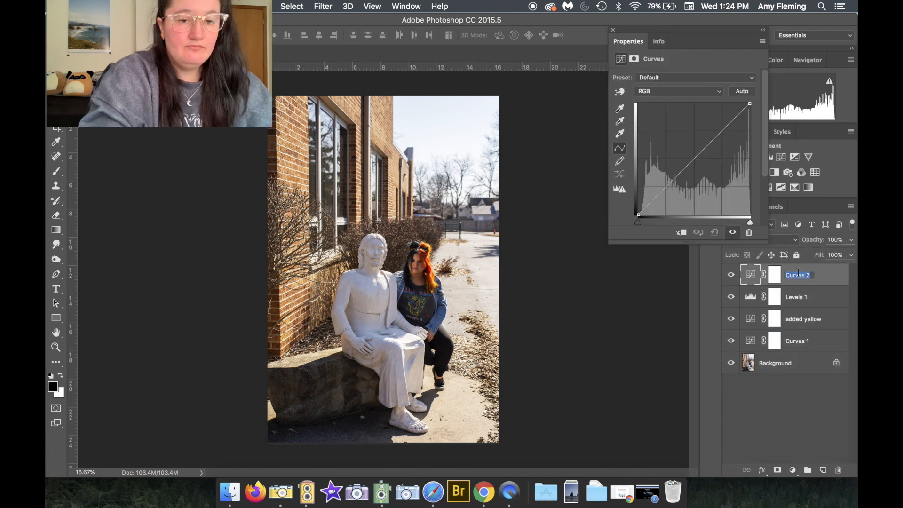
{"action": "type", "text": "masking"}
{"action": "key", "text": "Return"}
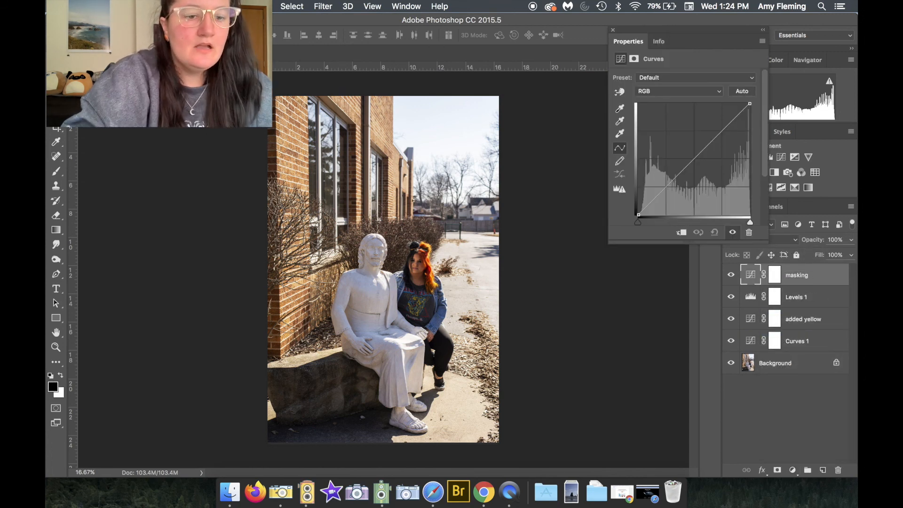
{"action": "left_click", "coordinate": [777, 383]}
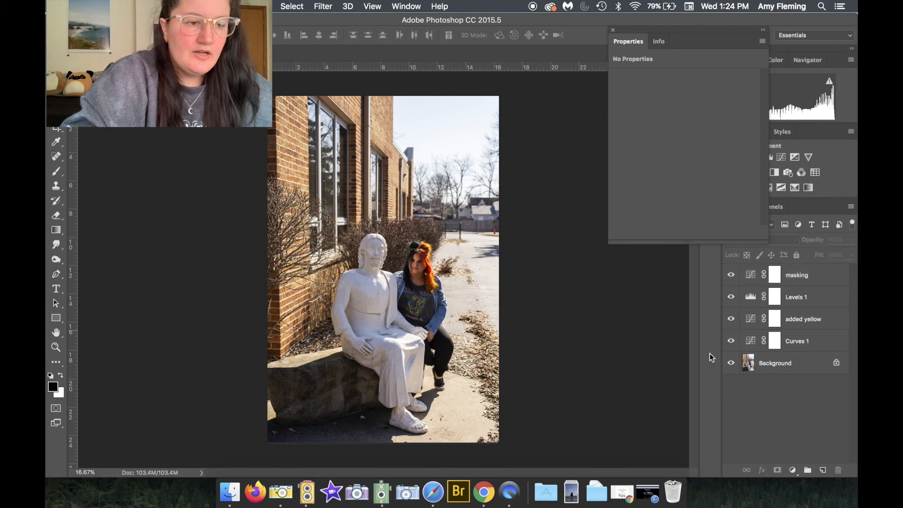
Sample the woman's face tone on the masking layer's RGB curve and raise that point to brighten the photo.
{"action": "left_click", "coordinate": [798, 277]}
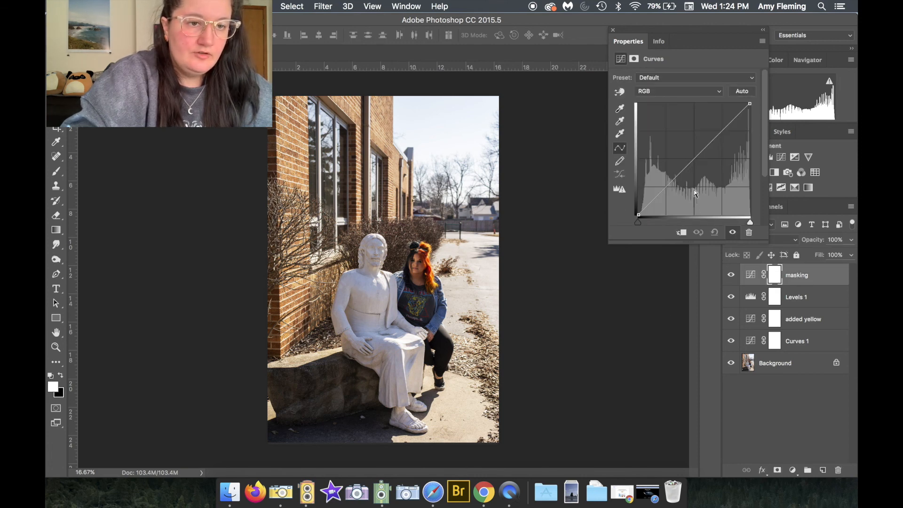
{"action": "left_click", "coordinate": [619, 92]}
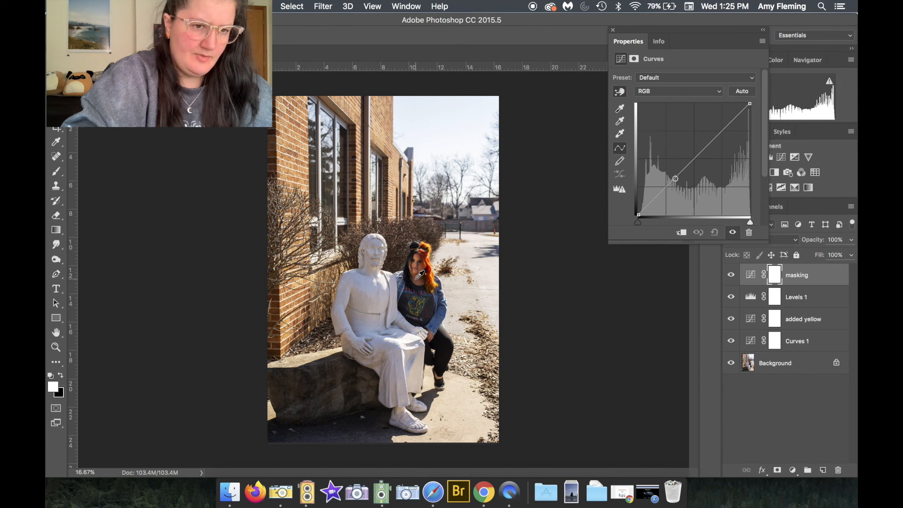
{"action": "left_click", "coordinate": [420, 275]}
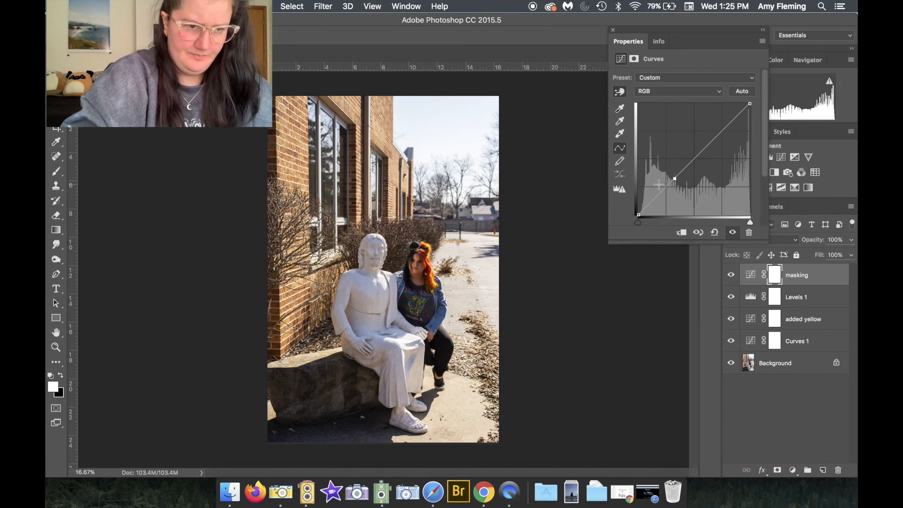
{"action": "left_click_drag", "start_coordinate": [674, 178], "coordinate": [670, 169]}
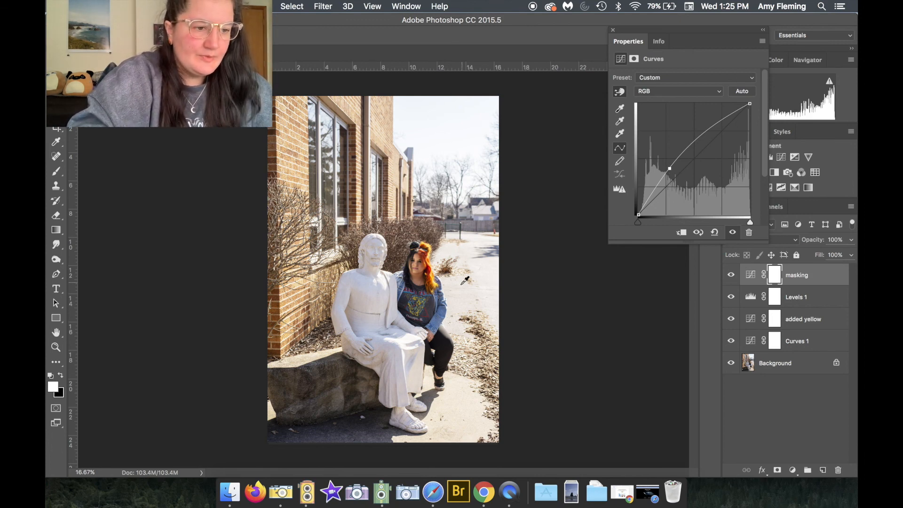
{"action": "key", "text": "super+space"}
{"action": "mouse_move", "coordinate": [382, 259]}
{"action": "left_mouse_down"}
{"action": "mouse_move", "coordinate": [444, 257]}
{"action": "mouse_move", "coordinate": [391, 255]}
{"action": "mouse_move", "coordinate": [399, 257]}
{"action": "left_mouse_up"}
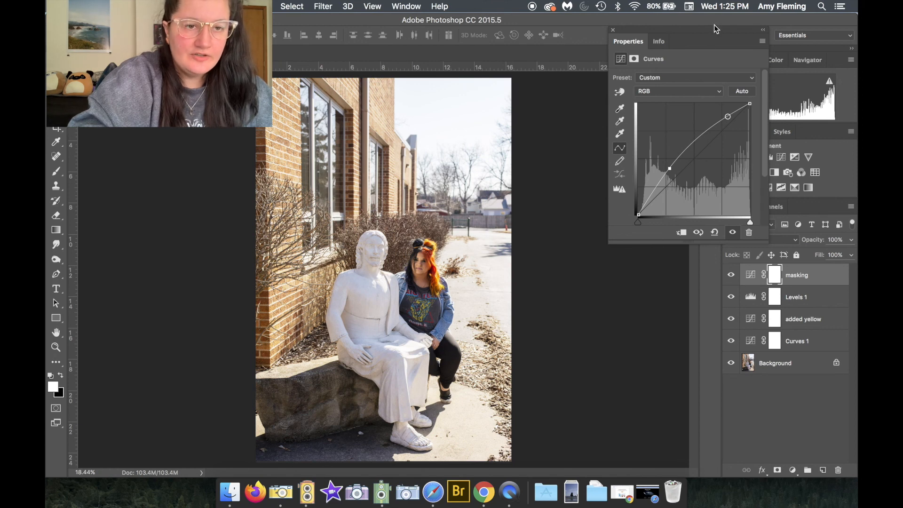
Compare opacities of 50% and 75% for the masking layer, set it to 75%, and deselect the layer.
{"action": "left_click_drag", "start_coordinate": [714, 34], "coordinate": [699, 32]}
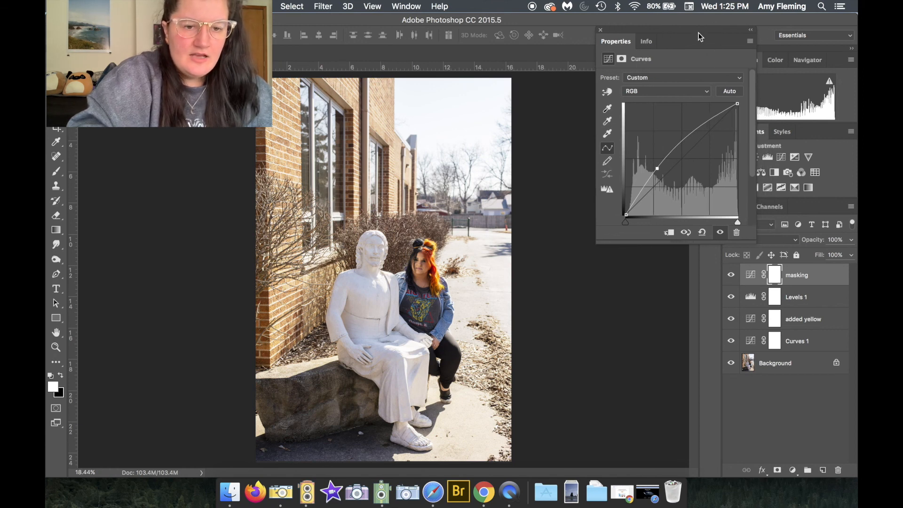
{"action": "left_click", "coordinate": [833, 278]}
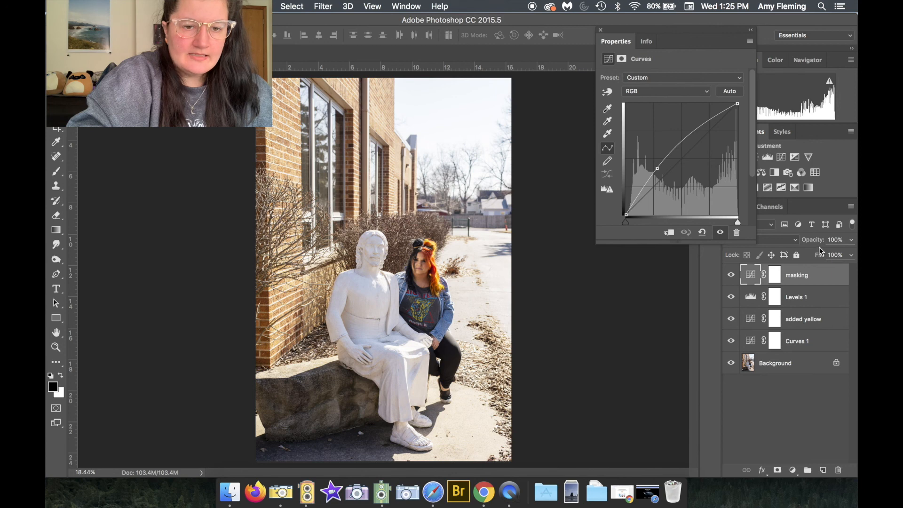
{"action": "left_click", "coordinate": [836, 239]}
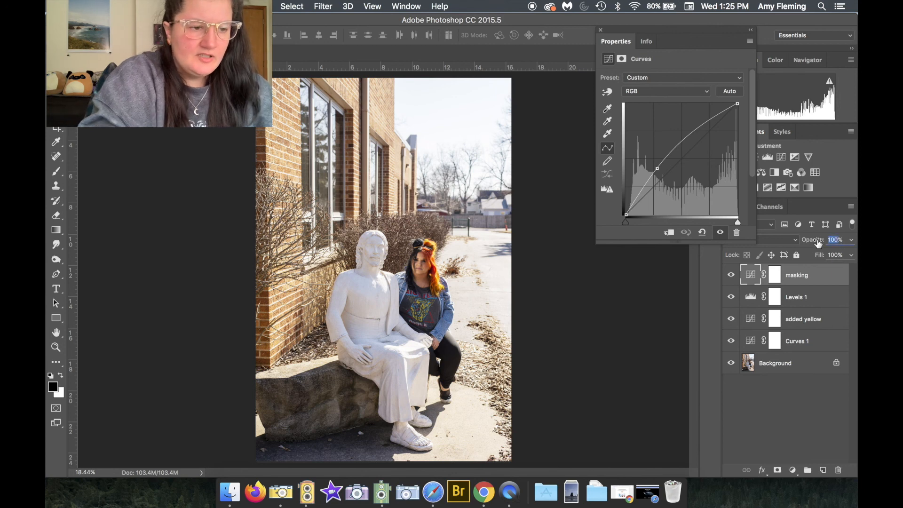
{"action": "type", "text": "50"}
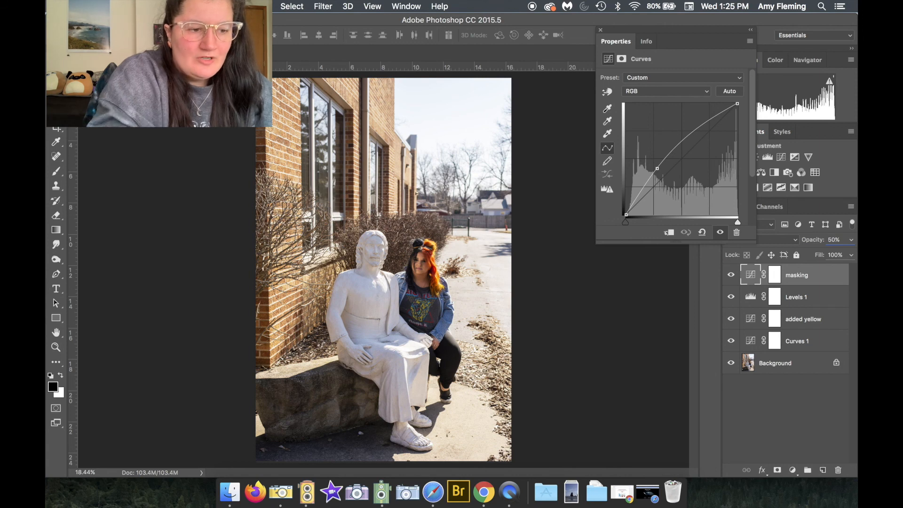
{"action": "key", "text": "BackSpace"}
{"action": "key", "text": "BackSpace"}
{"action": "type", "text": "75"}
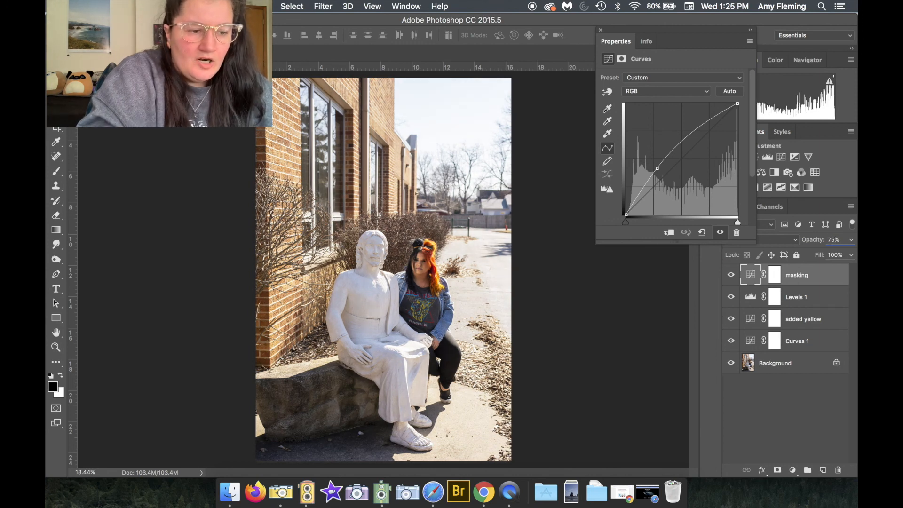
{"action": "key", "text": "BackSpace"}
{"action": "key", "text": "BackSpace"}
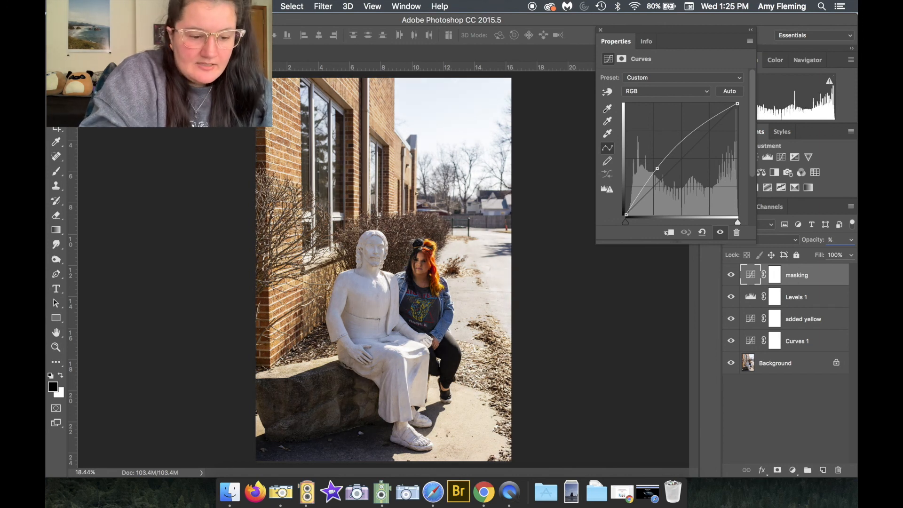
{"action": "type", "text": "50"}
{"action": "key", "text": "BackSpace"}
{"action": "key", "text": "BackSpace"}
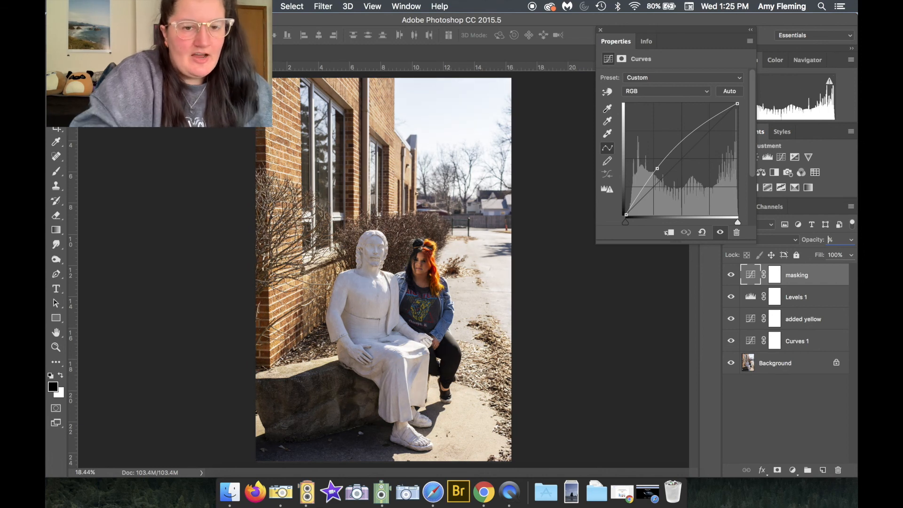
{"action": "type", "text": "75"}
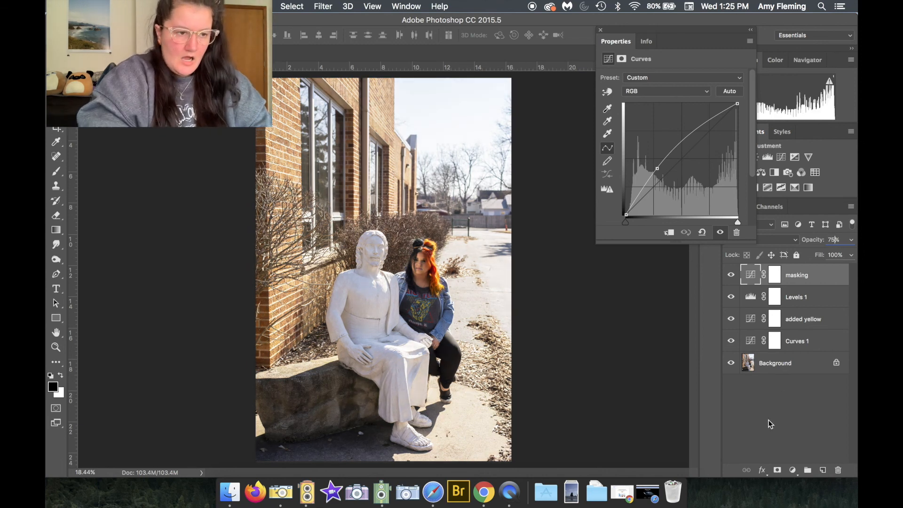
{"action": "left_click", "coordinate": [756, 431]}
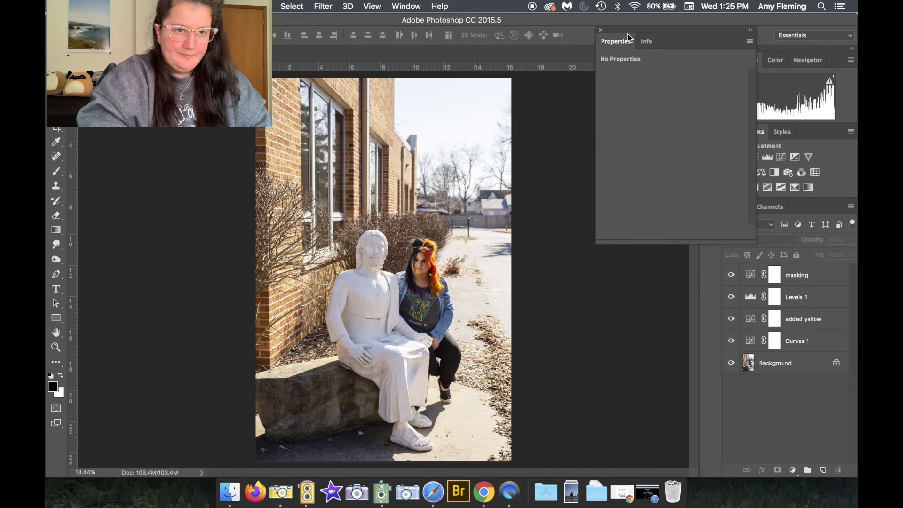
Add a vector mask to the masking layer and invert its white layer mask to black.
{"action": "left_click", "coordinate": [600, 31]}
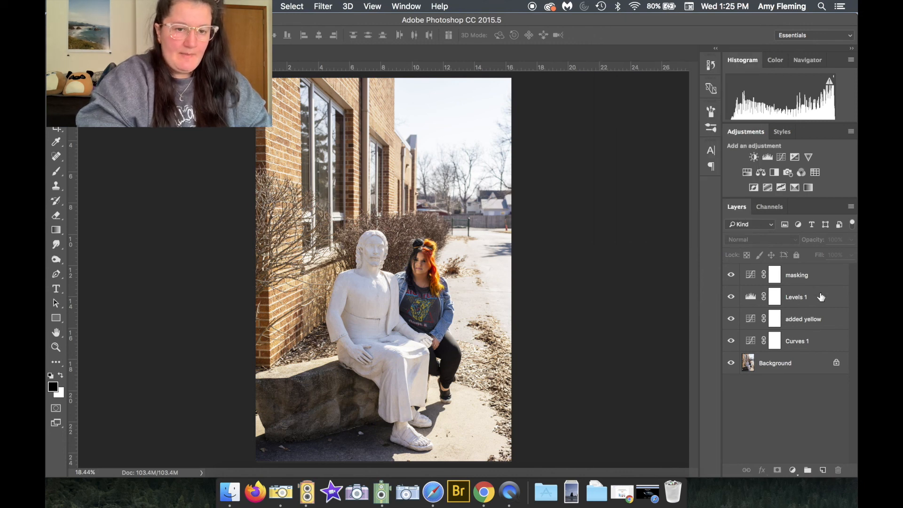
{"action": "left_click", "coordinate": [802, 280]}
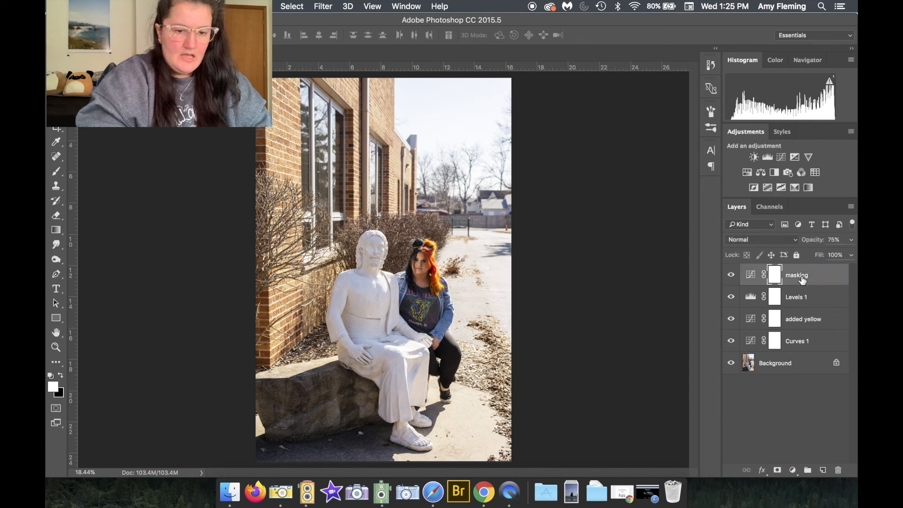
{"action": "left_click", "coordinate": [779, 475]}
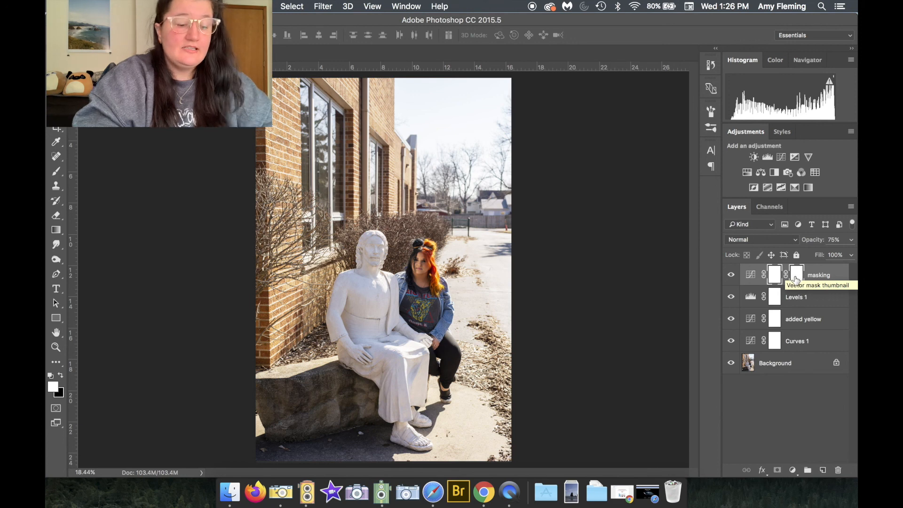
{"action": "key", "text": "super+i"}
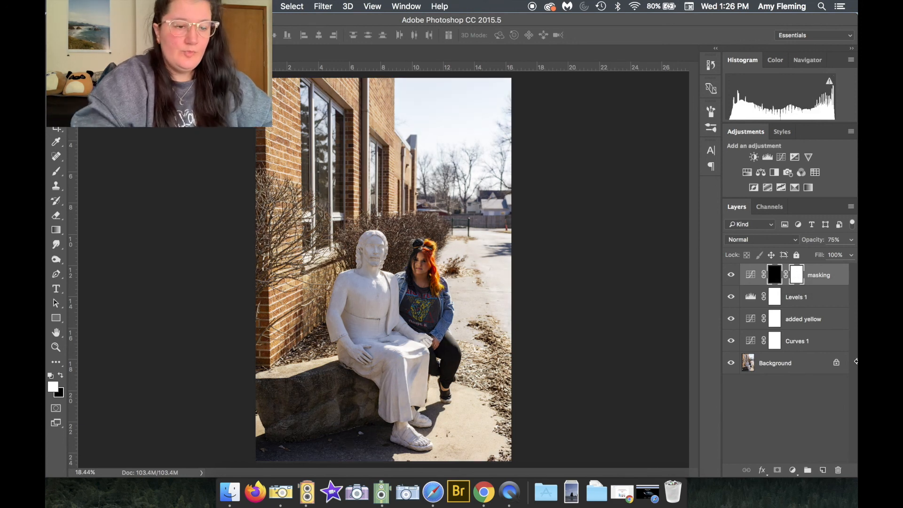
{"action": "key", "text": "super+i"}
{"action": "left_click", "coordinate": [802, 276]}
{"action": "left_click", "coordinate": [797, 277]}
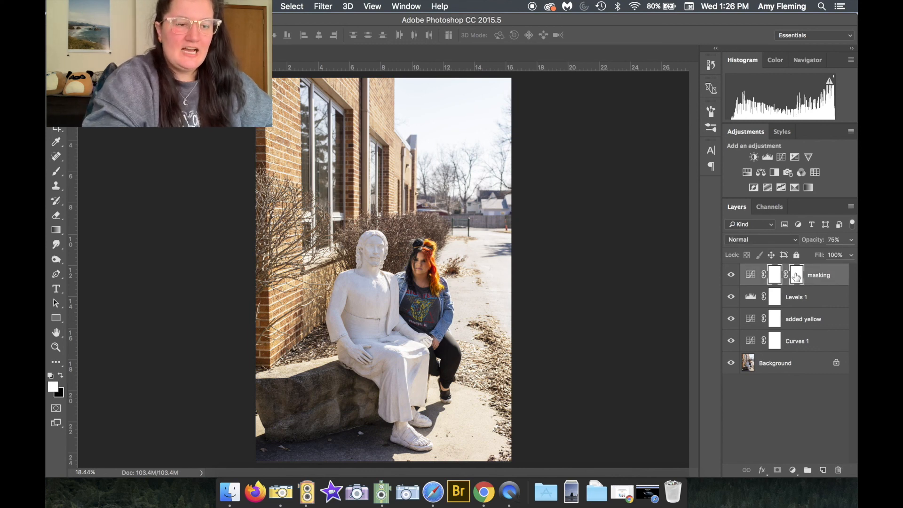
{"action": "key", "text": "super+i"}
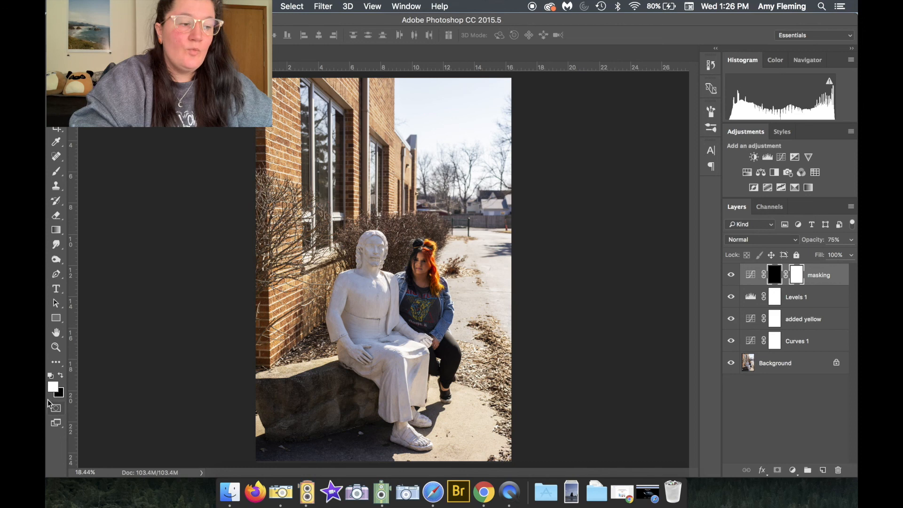
Set up the Brush tool with white as the foreground colour and a flow of 50%.
{"action": "left_click", "coordinate": [61, 376]}
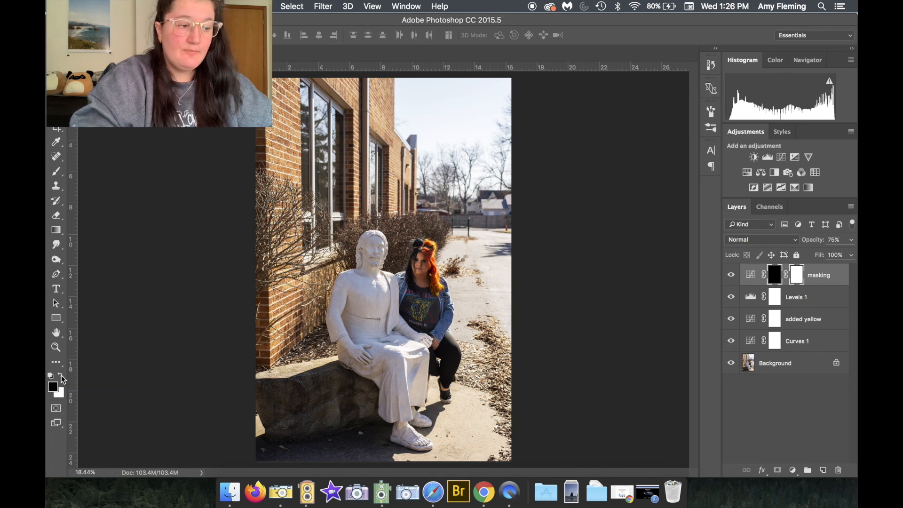
{"action": "left_click", "coordinate": [61, 377]}
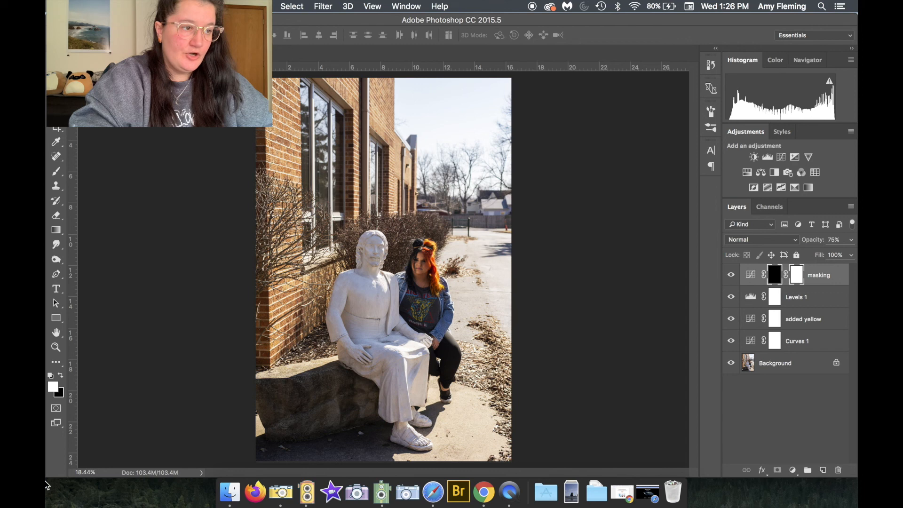
{"action": "left_click", "coordinate": [56, 171]}
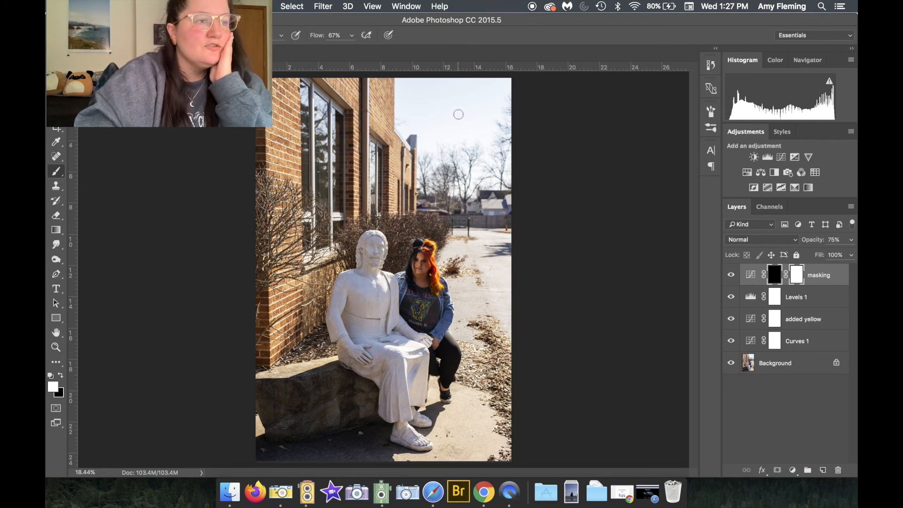
{"action": "left_click", "coordinate": [84, 35]}
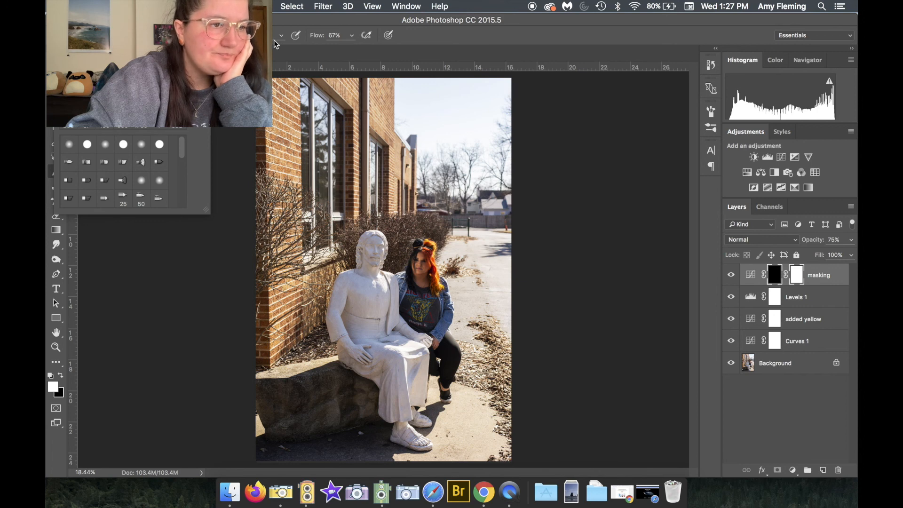
{"action": "left_click", "coordinate": [353, 37]}
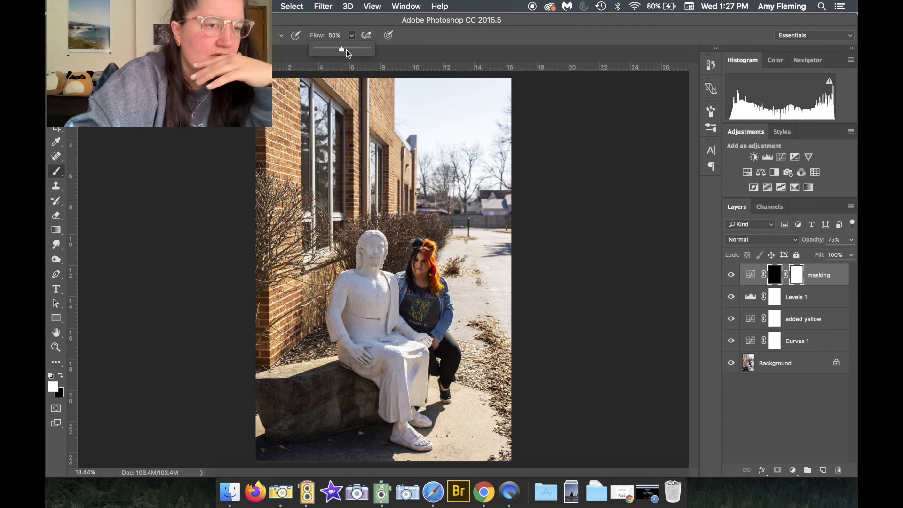
{"action": "left_click", "coordinate": [351, 35]}
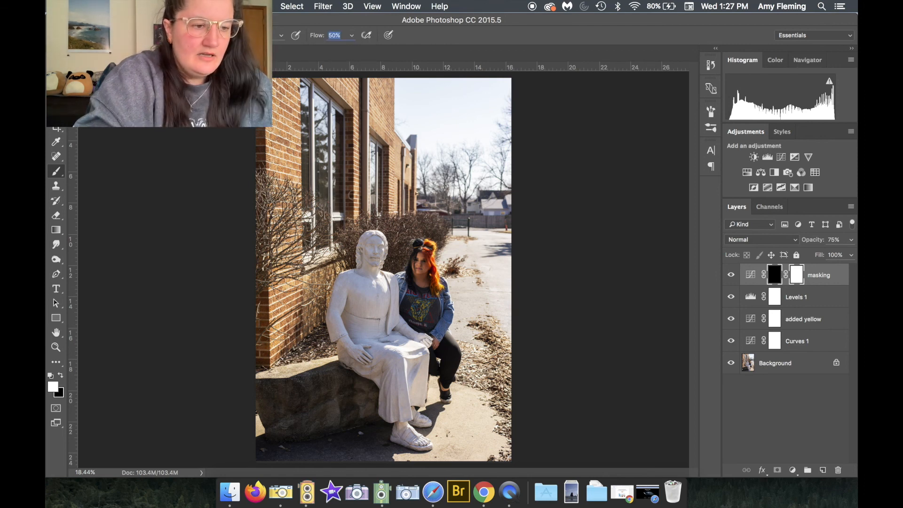
Paint white on the masking layer's black mask over the statue's torso and sleeves to brighten them.
{"action": "key", "text": "super+equal"}
{"action": "key", "text": "super+equal"}
{"action": "key", "text": "super+equal"}
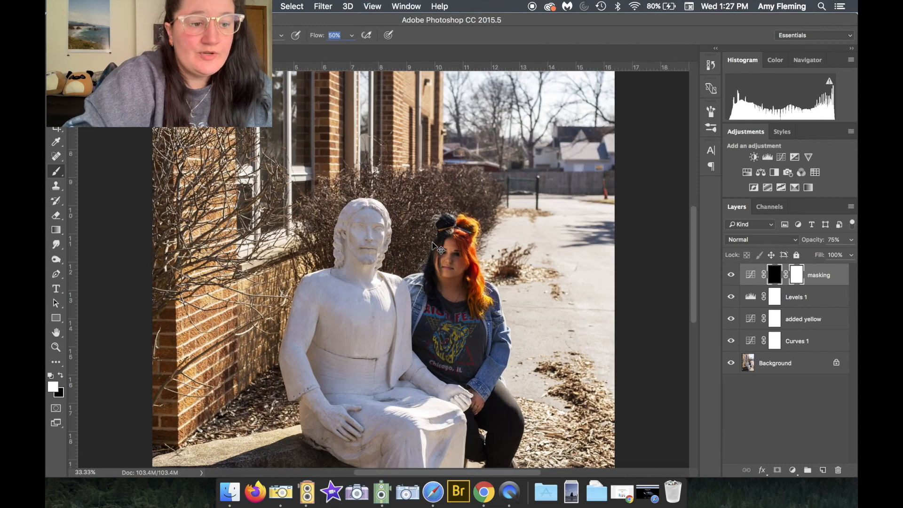
{"action": "scroll", "coordinate": [432, 243], "scroll_direction": "down", "scroll_amount": 3}
{"action": "scroll", "coordinate": [432, 243], "scroll_direction": "left", "scroll_amount": 5}
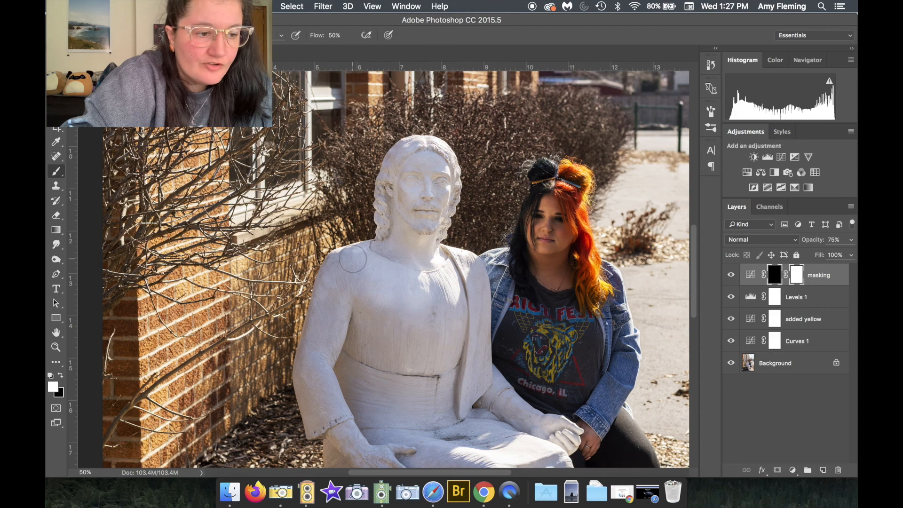
{"action": "mouse_move", "coordinate": [346, 300]}
{"action": "left_mouse_down"}
{"action": "mouse_move", "coordinate": [376, 318]}
{"action": "mouse_move", "coordinate": [396, 368]}
{"action": "left_mouse_up"}
{"action": "scroll", "coordinate": [397, 367], "scroll_direction": "down", "scroll_amount": 5}
{"action": "mouse_move", "coordinate": [398, 204]}
{"action": "left_mouse_down"}
{"action": "mouse_move", "coordinate": [407, 239]}
{"action": "mouse_move", "coordinate": [460, 215]}
{"action": "mouse_move", "coordinate": [432, 174]}
{"action": "mouse_move", "coordinate": [464, 146]}
{"action": "mouse_move", "coordinate": [482, 277]}
{"action": "mouse_move", "coordinate": [341, 217]}
{"action": "mouse_move", "coordinate": [316, 224]}
{"action": "mouse_move", "coordinate": [306, 263]}
{"action": "mouse_move", "coordinate": [325, 312]}
{"action": "mouse_move", "coordinate": [370, 320]}
{"action": "mouse_move", "coordinate": [396, 348]}
{"action": "mouse_move", "coordinate": [358, 329]}
{"action": "mouse_move", "coordinate": [409, 372]}
{"action": "mouse_move", "coordinate": [373, 316]}
{"action": "mouse_move", "coordinate": [341, 316]}
{"action": "left_mouse_up"}
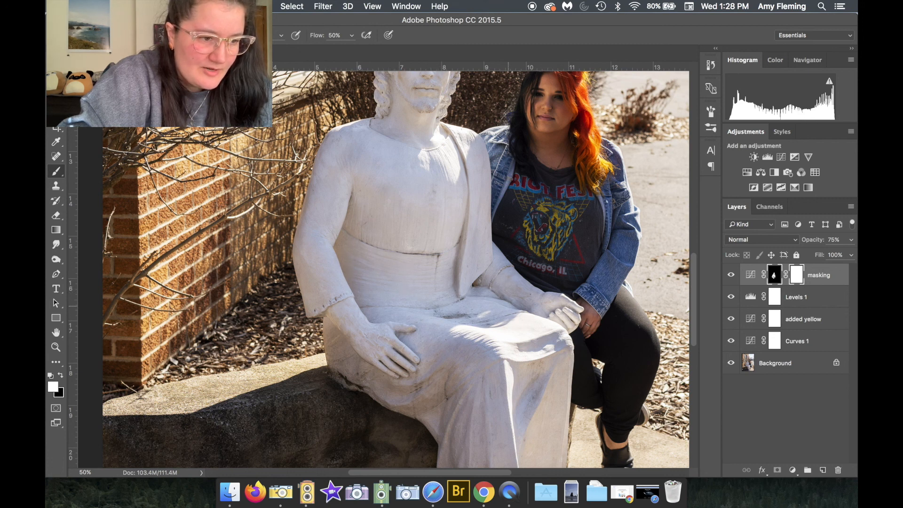
Paint white on the mask over the statue's hands, lap and knees.
{"action": "mouse_move", "coordinate": [334, 337]}
{"action": "left_mouse_down"}
{"action": "mouse_move", "coordinate": [336, 372]}
{"action": "mouse_move", "coordinate": [402, 389]}
{"action": "mouse_move", "coordinate": [446, 381]}
{"action": "mouse_move", "coordinate": [414, 389]}
{"action": "mouse_move", "coordinate": [426, 416]}
{"action": "mouse_move", "coordinate": [476, 350]}
{"action": "mouse_move", "coordinate": [503, 381]}
{"action": "left_mouse_up"}
{"action": "scroll", "coordinate": [503, 381], "scroll_direction": "down", "scroll_amount": 3}
{"action": "scroll", "coordinate": [503, 381], "scroll_direction": "right", "scroll_amount": 4}
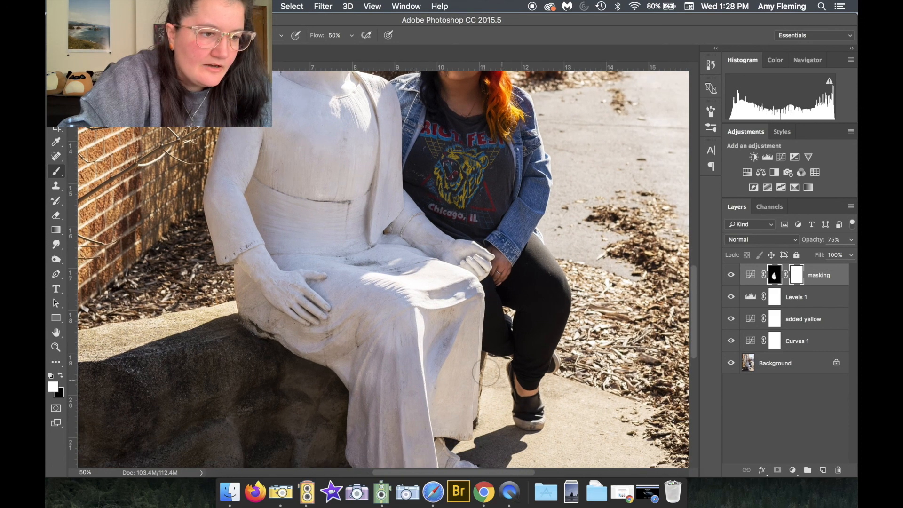
{"action": "mouse_move", "coordinate": [420, 285]}
{"action": "left_mouse_down"}
{"action": "mouse_move", "coordinate": [446, 276]}
{"action": "mouse_move", "coordinate": [428, 243]}
{"action": "mouse_move", "coordinate": [474, 264]}
{"action": "mouse_move", "coordinate": [377, 217]}
{"action": "mouse_move", "coordinate": [413, 211]}
{"action": "left_mouse_up"}
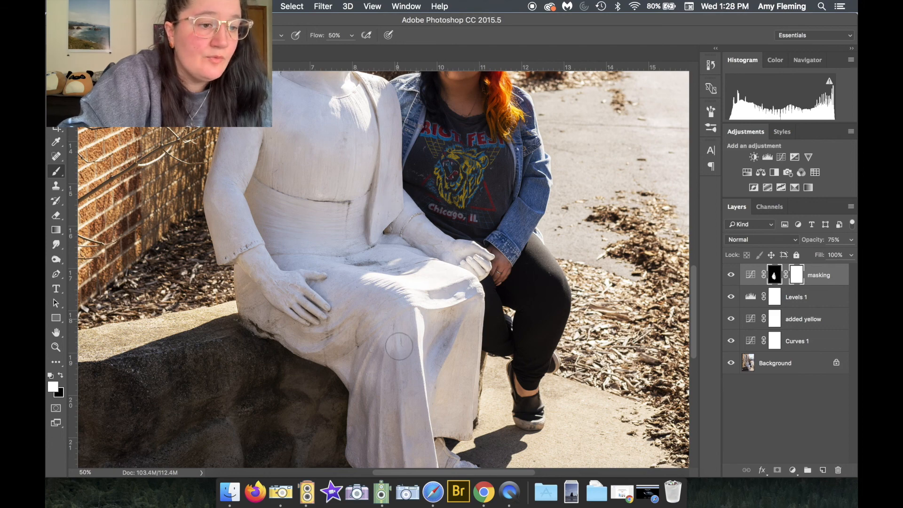
Paint white on the mask over the statue's lower robe and sandalled feet.
{"action": "scroll", "coordinate": [388, 282], "scroll_direction": "down", "scroll_amount": 5}
{"action": "mouse_move", "coordinate": [376, 257]}
{"action": "left_mouse_down"}
{"action": "mouse_move", "coordinate": [371, 201]}
{"action": "mouse_move", "coordinate": [358, 227]}
{"action": "mouse_move", "coordinate": [308, 210]}
{"action": "left_mouse_up"}
{"action": "mouse_move", "coordinate": [402, 264]}
{"action": "left_mouse_down"}
{"action": "mouse_move", "coordinate": [427, 244]}
{"action": "mouse_move", "coordinate": [431, 207]}
{"action": "left_mouse_up"}
{"action": "left_click_drag", "start_coordinate": [367, 294], "coordinate": [368, 300]}
{"action": "mouse_move", "coordinate": [363, 240]}
{"action": "left_mouse_down"}
{"action": "mouse_move", "coordinate": [353, 321]}
{"action": "mouse_move", "coordinate": [370, 331]}
{"action": "mouse_move", "coordinate": [415, 329]}
{"action": "mouse_move", "coordinate": [431, 231]}
{"action": "left_mouse_up"}
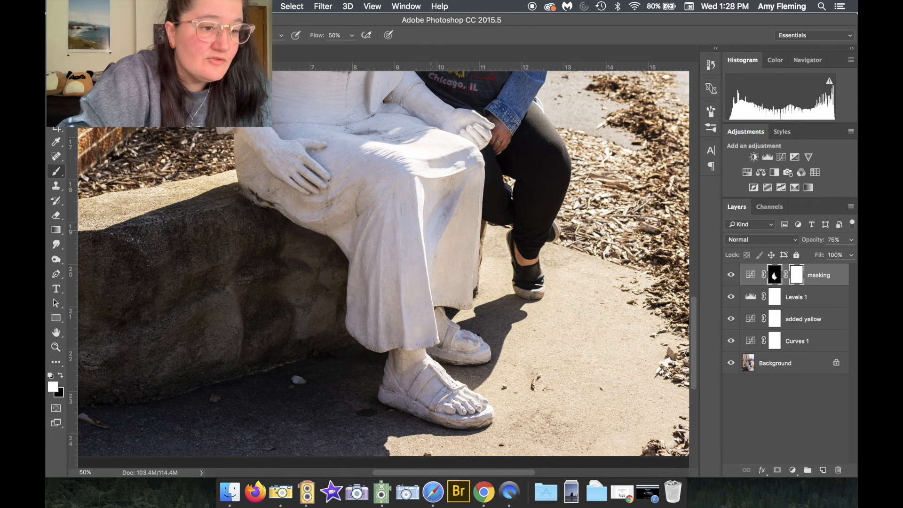
{"action": "left_click_drag", "start_coordinate": [454, 266], "coordinate": [463, 183]}
{"action": "mouse_move", "coordinate": [445, 284]}
{"action": "left_mouse_down"}
{"action": "mouse_move", "coordinate": [437, 323]}
{"action": "mouse_move", "coordinate": [445, 353]}
{"action": "mouse_move", "coordinate": [447, 336]}
{"action": "mouse_move", "coordinate": [480, 346]}
{"action": "left_mouse_up"}
{"action": "mouse_move", "coordinate": [393, 330]}
{"action": "left_mouse_down"}
{"action": "mouse_move", "coordinate": [395, 395]}
{"action": "mouse_move", "coordinate": [442, 381]}
{"action": "mouse_move", "coordinate": [459, 405]}
{"action": "mouse_move", "coordinate": [408, 391]}
{"action": "left_mouse_up"}
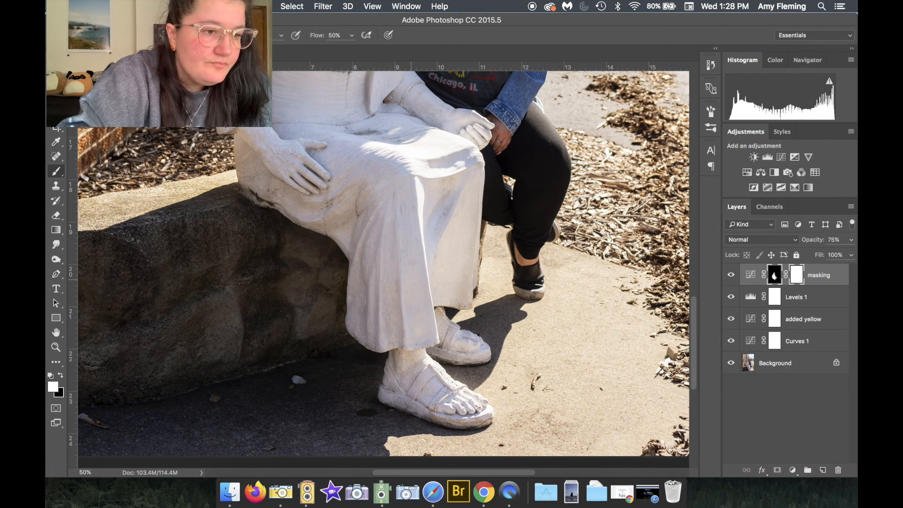
Paint white on the mask over the seated woman, from her hair, face and jacket down to her legs and shoes.
{"action": "scroll", "coordinate": [371, 214], "scroll_direction": "up", "scroll_amount": 4}
{"action": "scroll", "coordinate": [372, 214], "scroll_direction": "left", "scroll_amount": 2}
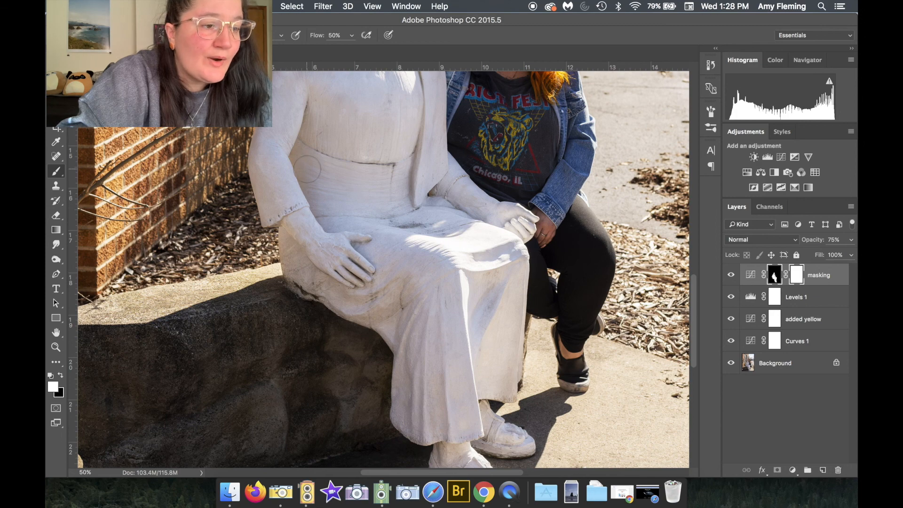
{"action": "scroll", "coordinate": [330, 264], "scroll_direction": "up", "scroll_amount": 6}
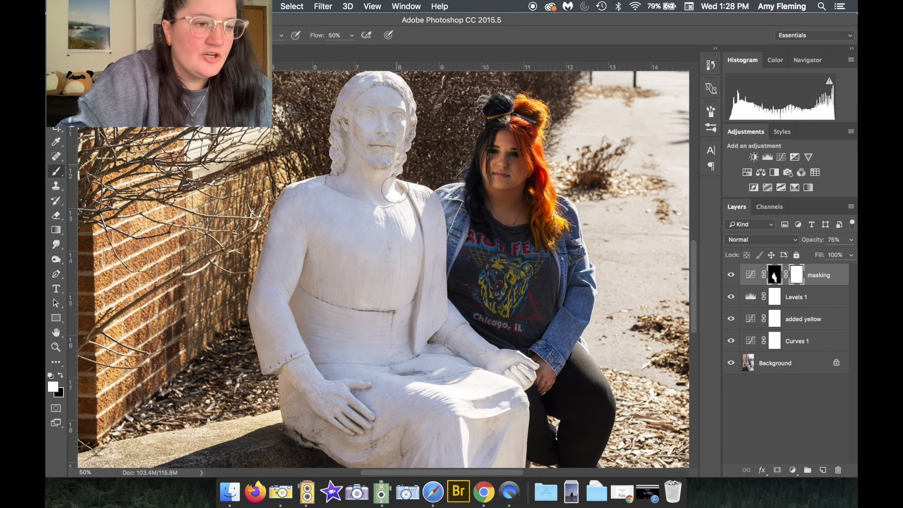
{"action": "scroll", "coordinate": [410, 241], "scroll_direction": "right", "scroll_amount": 5}
{"action": "scroll", "coordinate": [410, 241], "scroll_direction": "up", "scroll_amount": 2}
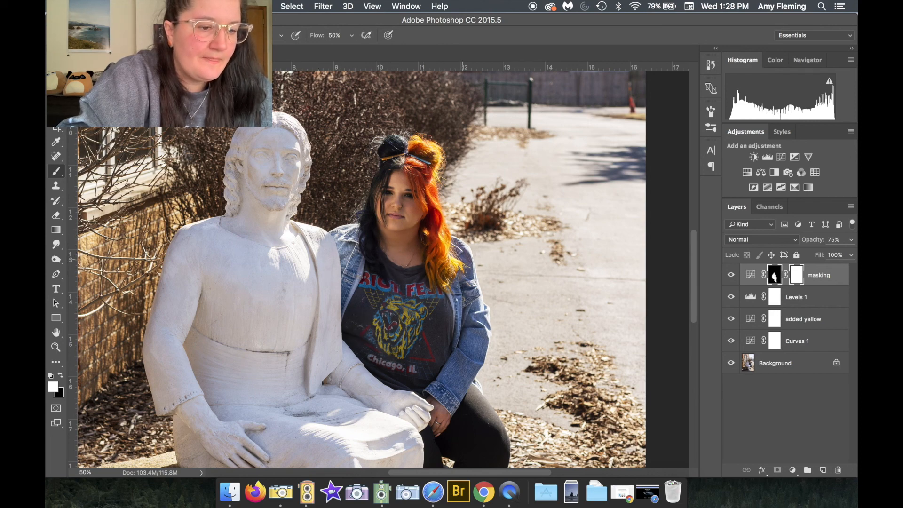
{"action": "scroll", "coordinate": [435, 362], "scroll_direction": "down", "scroll_amount": 1}
{"action": "scroll", "coordinate": [435, 362], "scroll_direction": "down", "scroll_amount": 5}
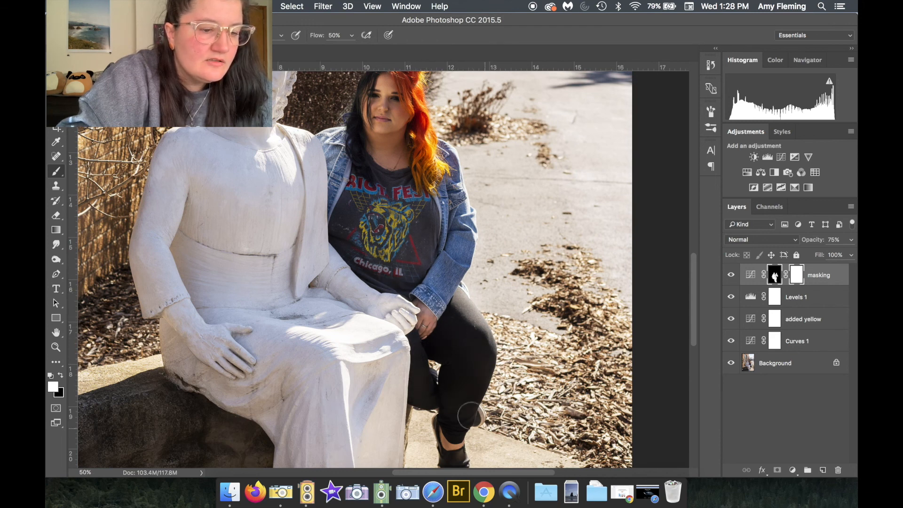
{"action": "scroll", "coordinate": [388, 338], "scroll_direction": "down", "scroll_amount": 2}
{"action": "scroll", "coordinate": [388, 338], "scroll_direction": "down", "scroll_amount": 5}
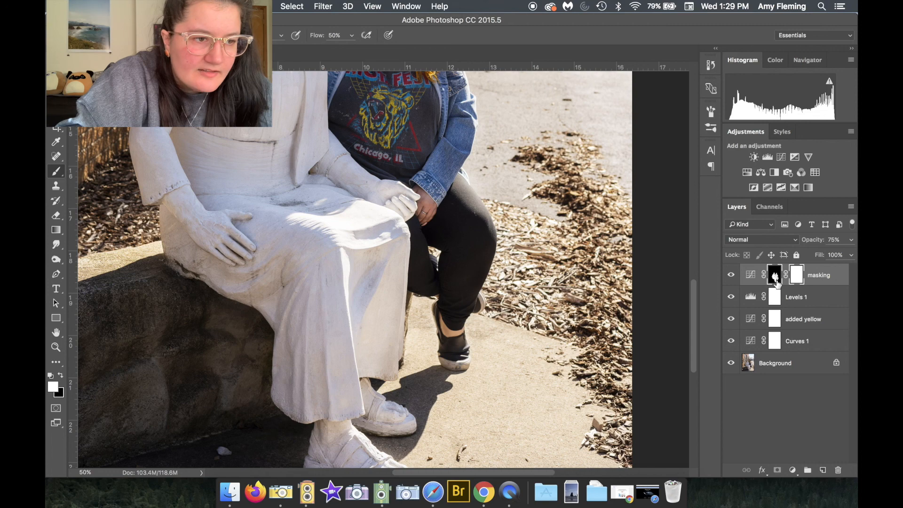
{"action": "scroll", "coordinate": [397, 169], "scroll_direction": "up", "scroll_amount": 3}
{"action": "scroll", "coordinate": [397, 168], "scroll_direction": "left", "scroll_amount": 2}
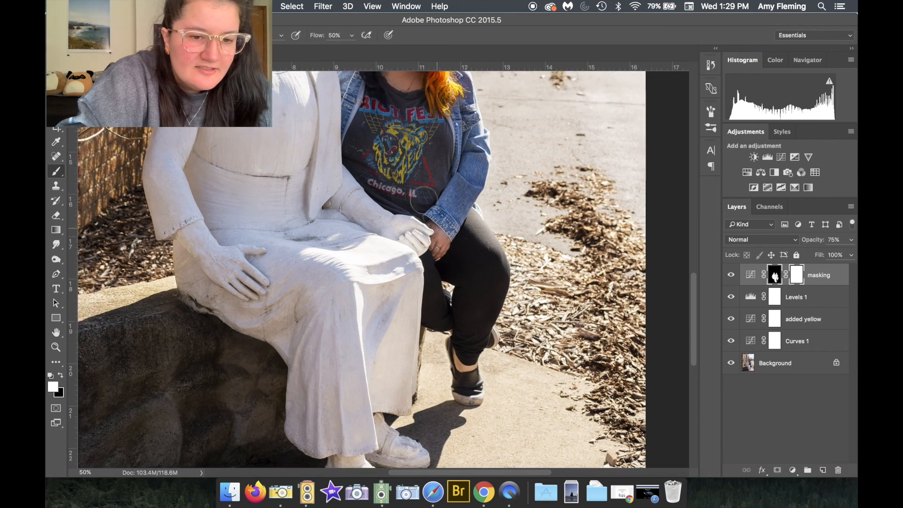
{"action": "scroll", "coordinate": [423, 184], "scroll_direction": "up", "scroll_amount": 5}
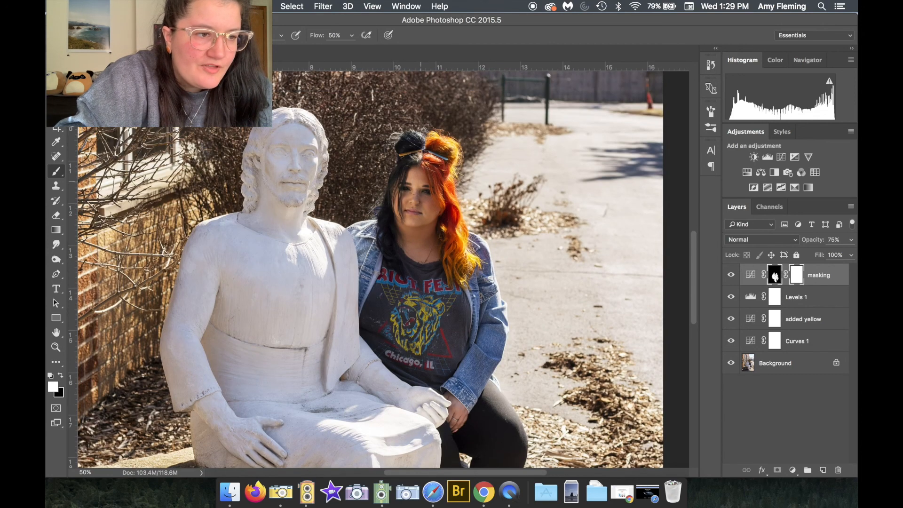
Compare the whole photo with and without the masking layer, leaving the layer visible.
{"action": "key", "text": "super+minus"}
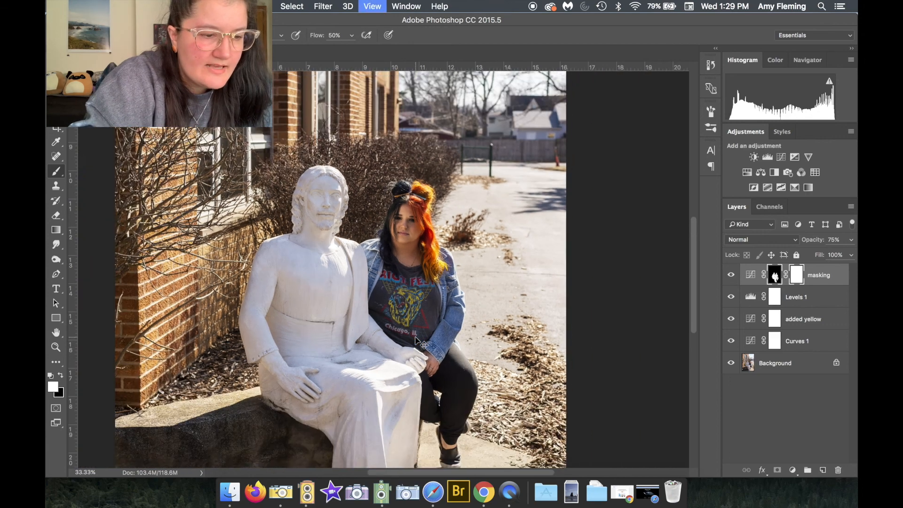
{"action": "key", "text": "super+minus"}
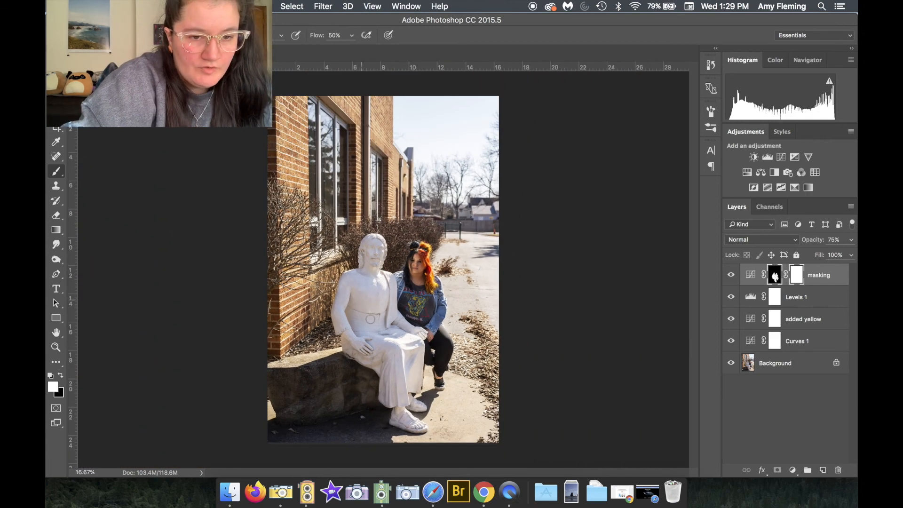
{"action": "left_click", "coordinate": [731, 277]}
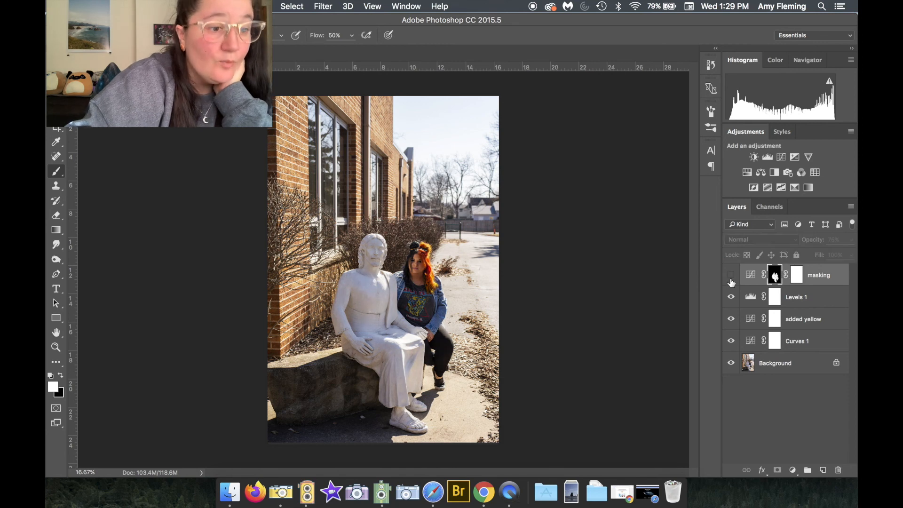
{"action": "left_click", "coordinate": [731, 278]}
{"action": "left_click", "coordinate": [731, 276]}
{"action": "left_click", "coordinate": [731, 276]}
{"action": "left_click", "coordinate": [731, 277]}
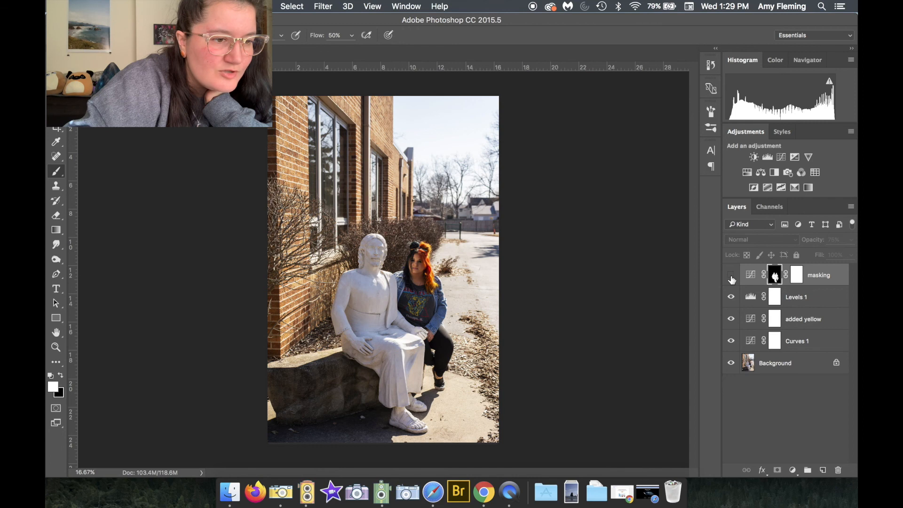
{"action": "left_click", "coordinate": [731, 276]}
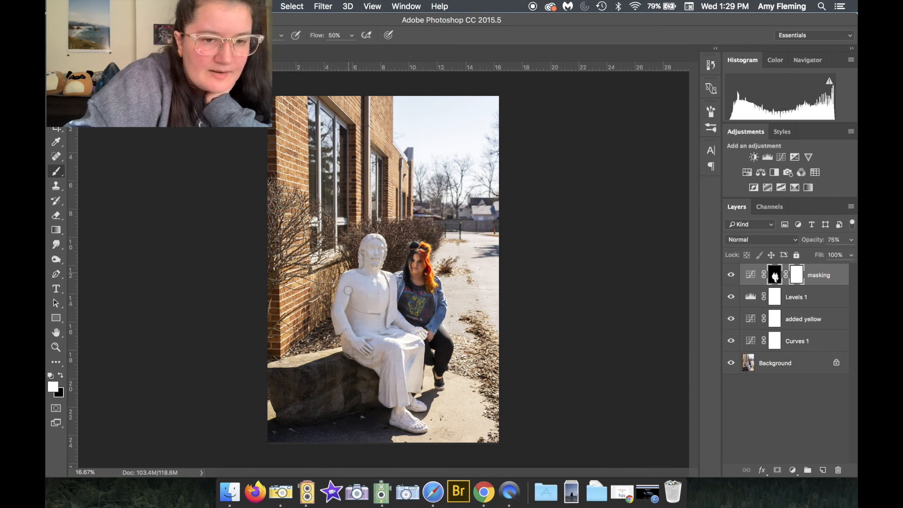
{"action": "left_click", "coordinate": [731, 276]}
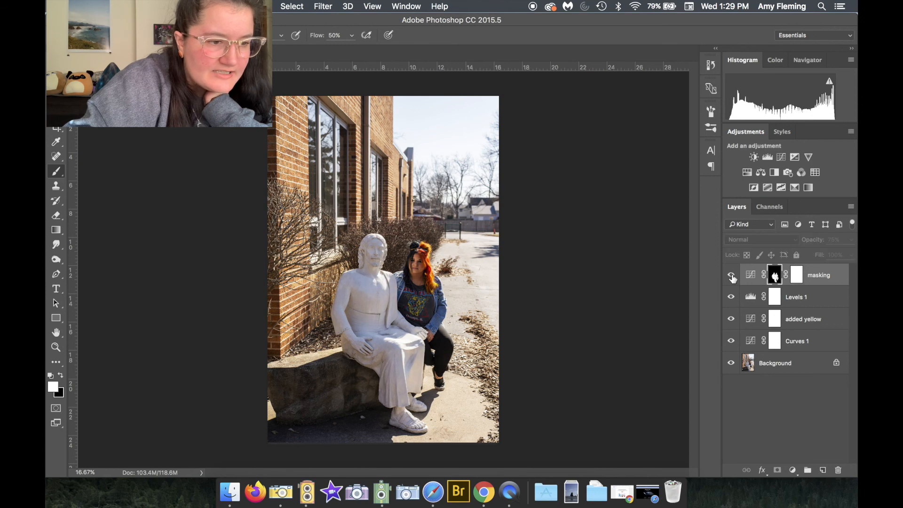
{"action": "left_click", "coordinate": [731, 276]}
{"action": "left_click", "coordinate": [731, 277]}
{"action": "left_click", "coordinate": [731, 277]}
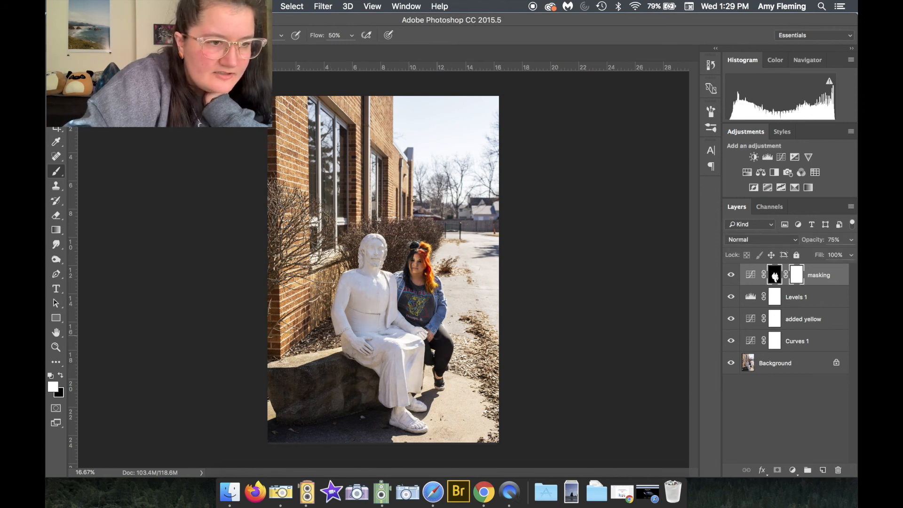
{"action": "left_click", "coordinate": [731, 277]}
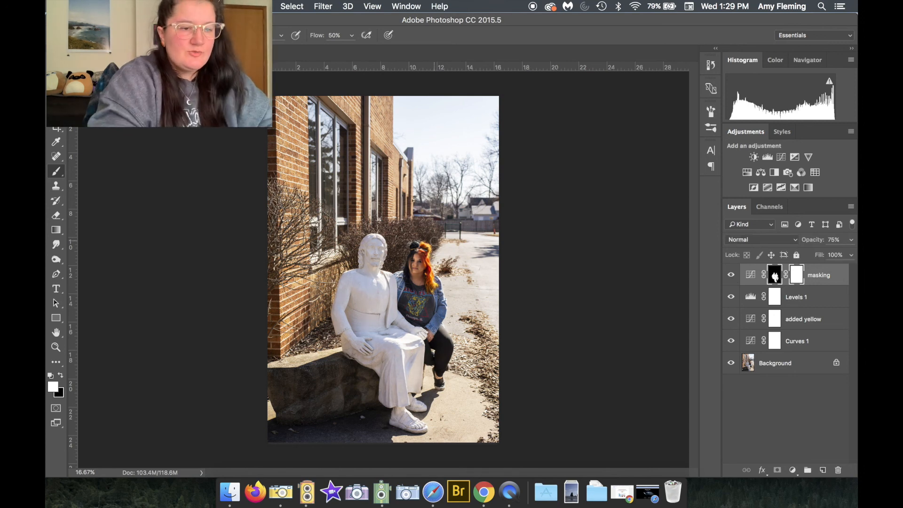
{"action": "left_click", "coordinate": [731, 276]}
{"action": "left_click", "coordinate": [731, 277]}
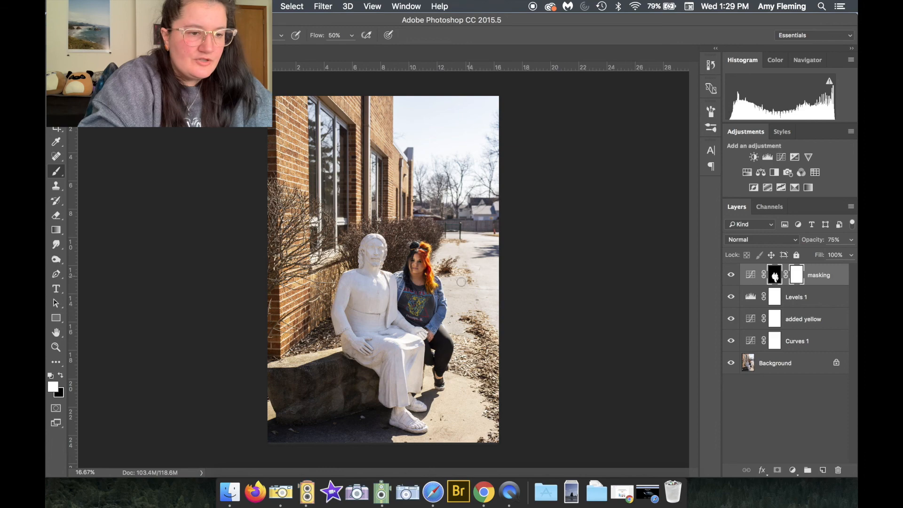
Compare the statue and the woman close up with and without the masking layer, leaving the layer visible.
{"action": "key", "text": "super+equal"}
{"action": "key", "text": "super+equal"}
{"action": "key", "text": "super+equal"}
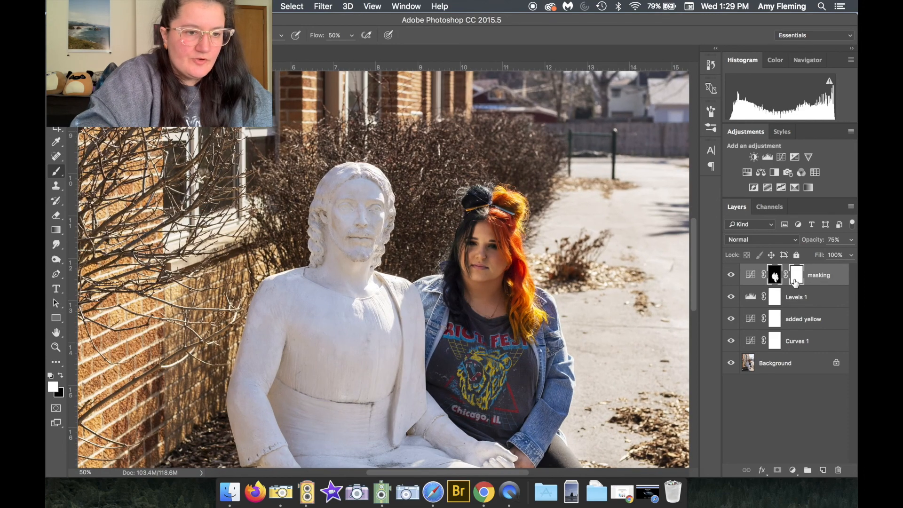
{"action": "left_click", "coordinate": [731, 276]}
{"action": "left_click", "coordinate": [731, 277]}
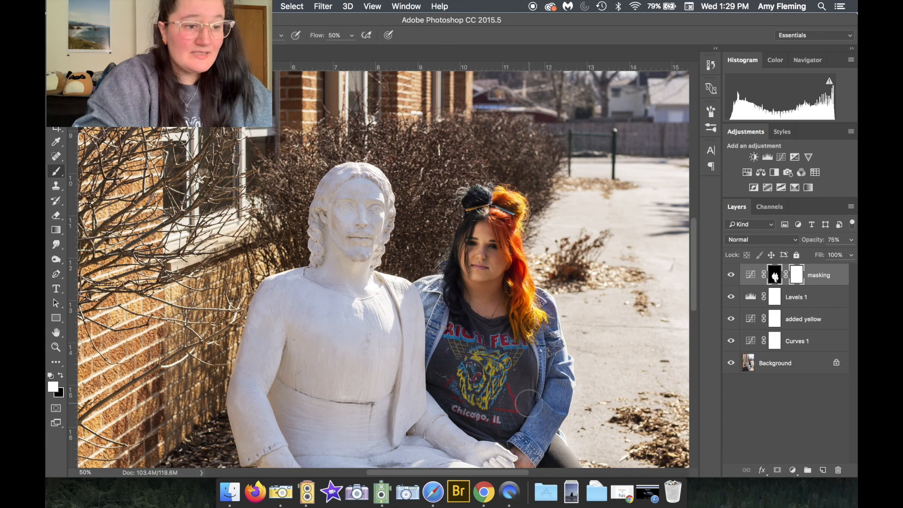
{"action": "key", "text": "super+minus"}
{"action": "key", "text": "super+minus"}
{"action": "key", "text": "super+minus"}
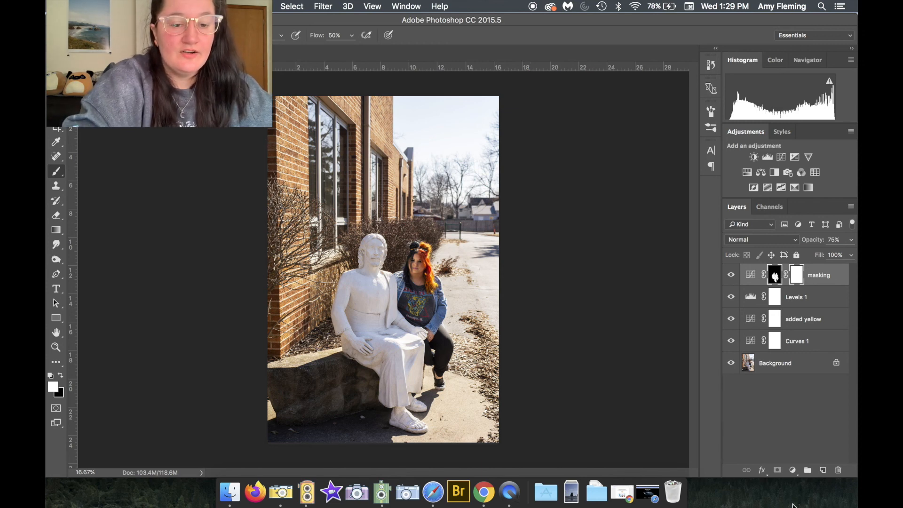
Compare the photo with and without the added yellow layer, checking the bricks, statue and ground, and leave the layer visible.
{"action": "left_click", "coordinate": [792, 318]}
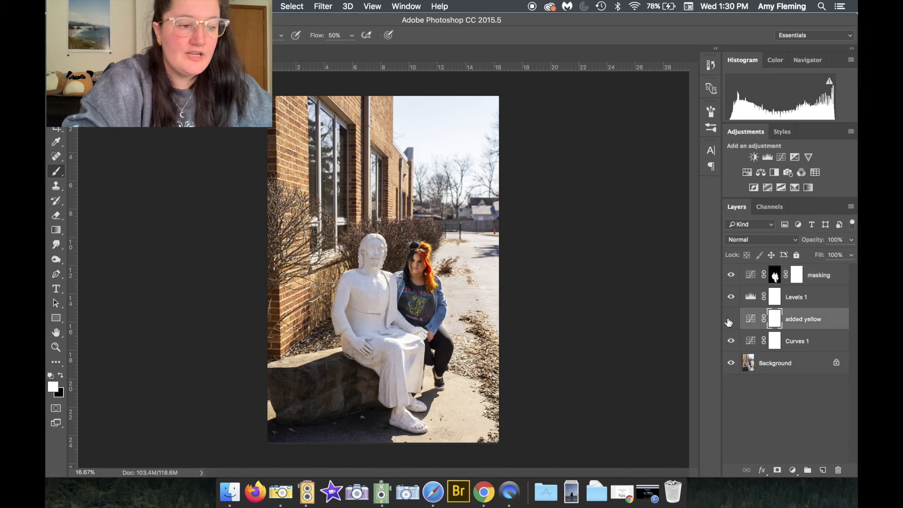
{"action": "key", "text": "super+minus"}
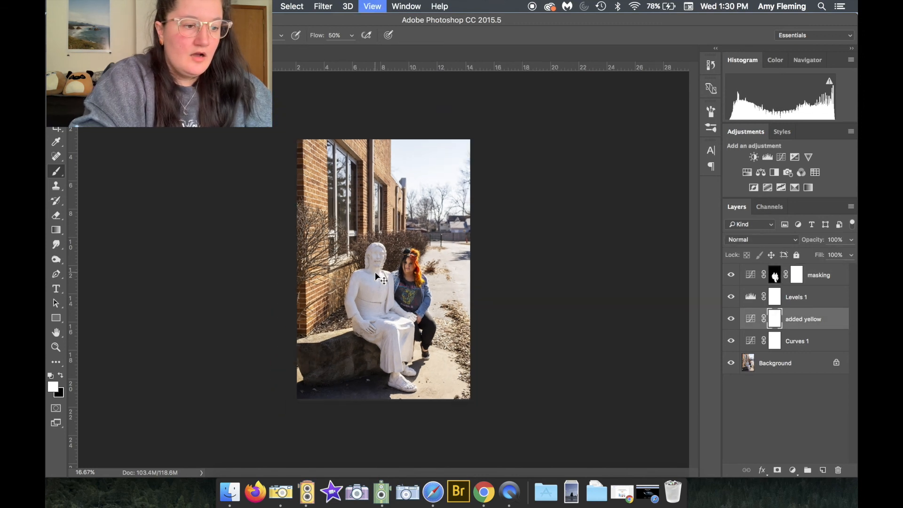
{"action": "key", "text": "super+equal"}
{"action": "key", "text": "super+equal"}
{"action": "key", "text": "super+equal"}
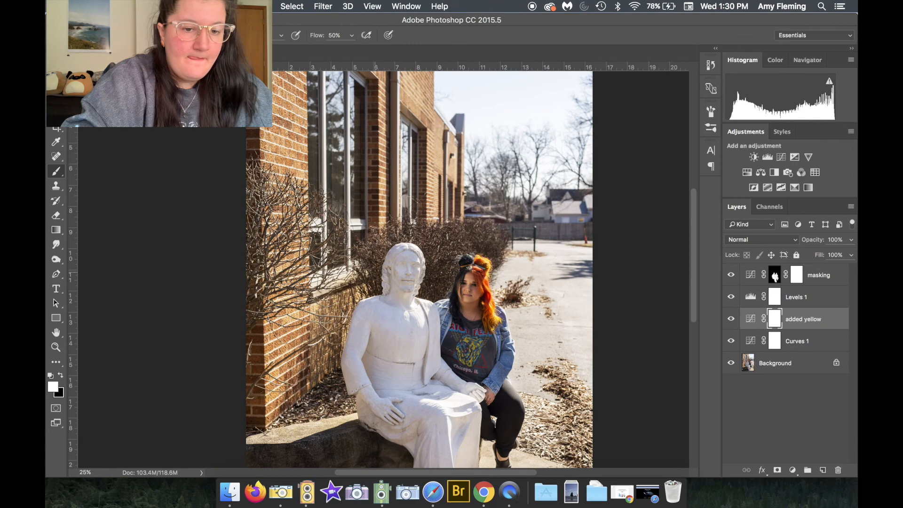
{"action": "left_click", "coordinate": [733, 319]}
{"action": "left_click", "coordinate": [733, 319]}
{"action": "scroll", "coordinate": [635, 296], "scroll_direction": "down", "scroll_amount": 5}
{"action": "scroll", "coordinate": [589, 314], "scroll_direction": "up", "scroll_amount": 5}
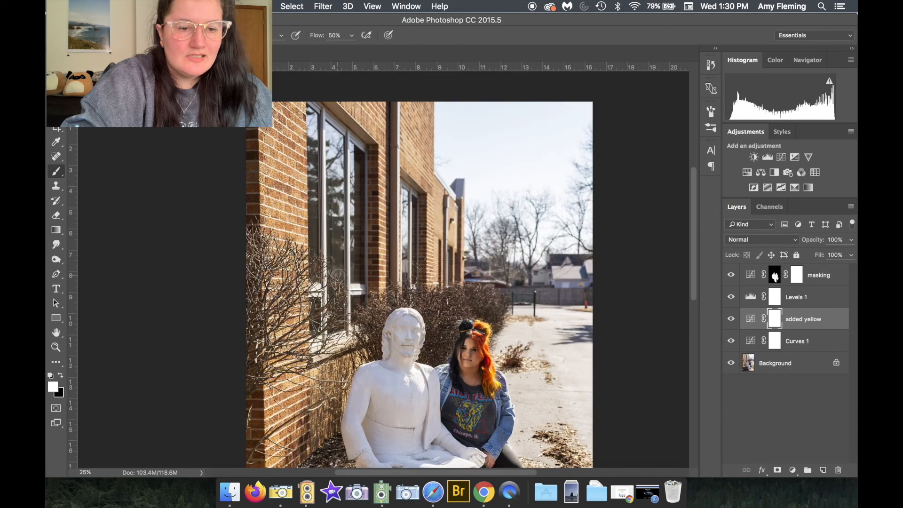
{"action": "scroll", "coordinate": [589, 314], "scroll_direction": "left", "scroll_amount": 1}
{"action": "left_click", "coordinate": [731, 321]}
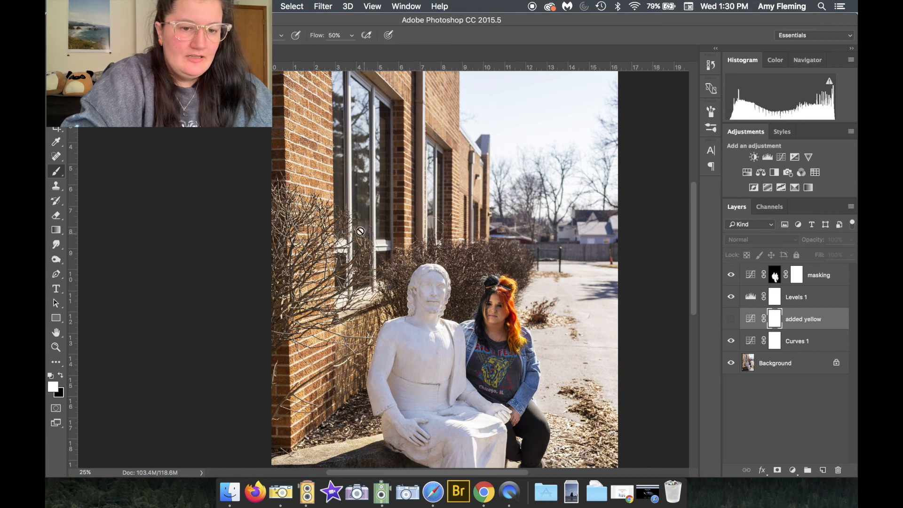
{"action": "left_click", "coordinate": [732, 321]}
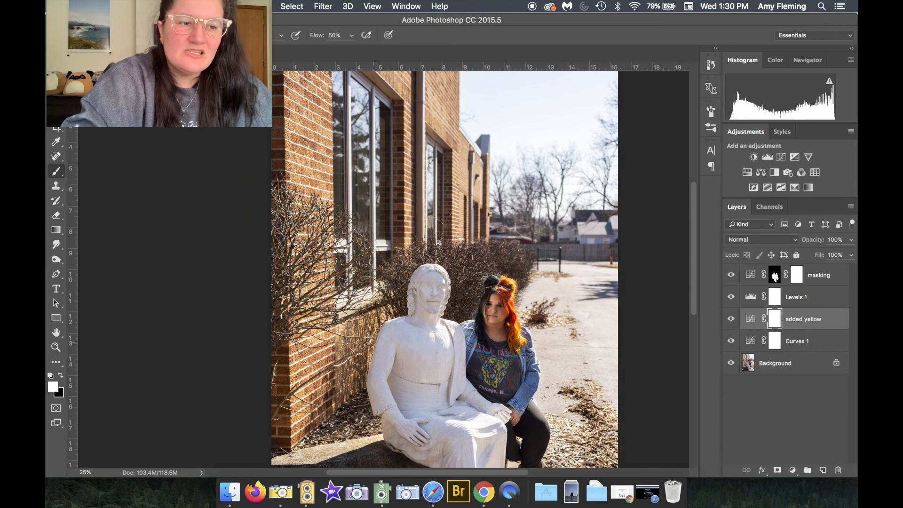
{"action": "scroll", "coordinate": [324, 366], "scroll_direction": "down", "scroll_amount": 5}
{"action": "scroll", "coordinate": [323, 365], "scroll_direction": "right", "scroll_amount": 1}
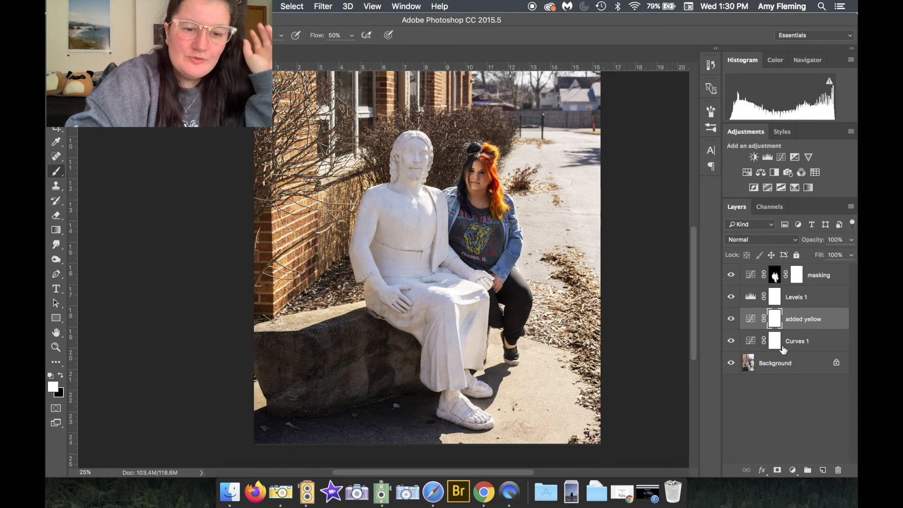
Add another mask to the added yellow layer and invert its layer mask to black.
{"action": "left_click", "coordinate": [819, 325]}
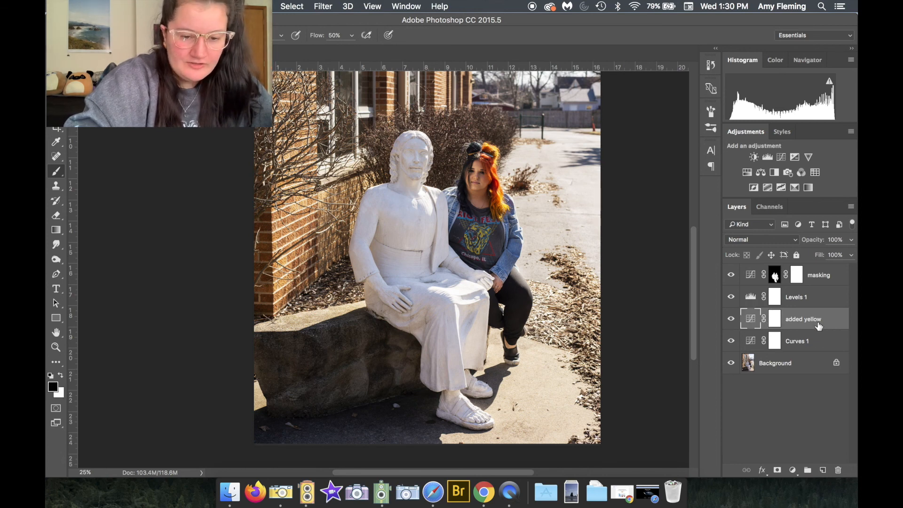
{"action": "left_click", "coordinate": [778, 471]}
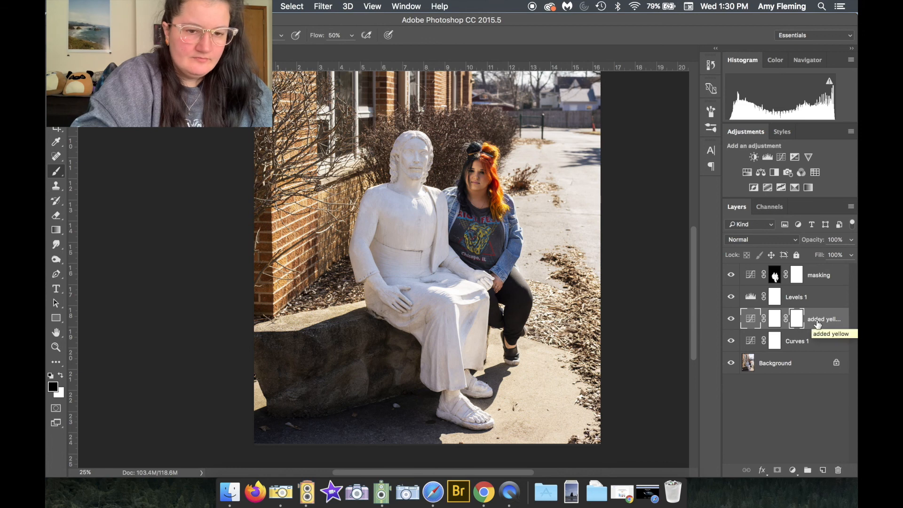
{"action": "left_click", "coordinate": [780, 319]}
{"action": "key", "text": "x"}
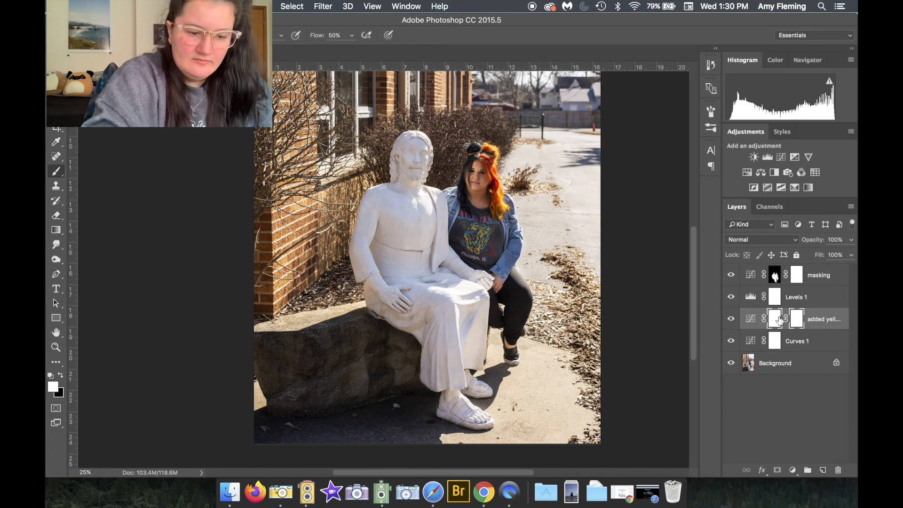
{"action": "key", "text": "super+i"}
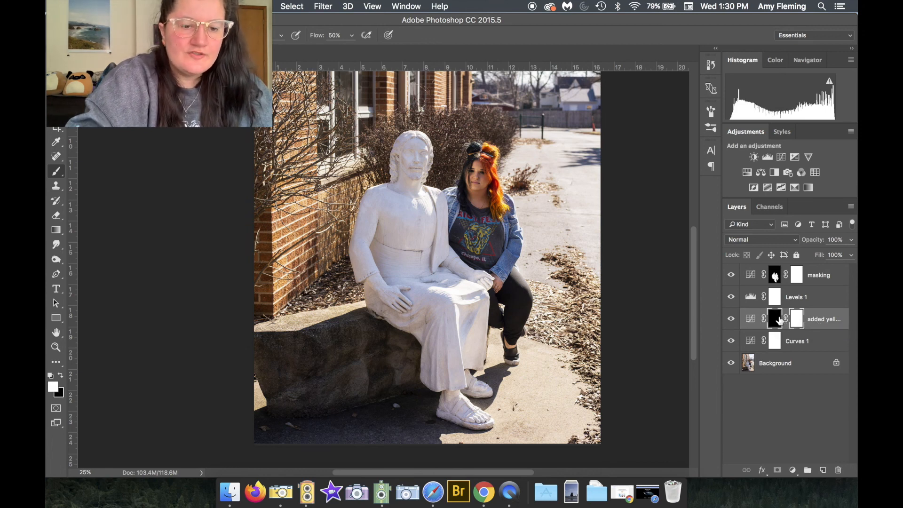
{"action": "key", "text": "super+z"}
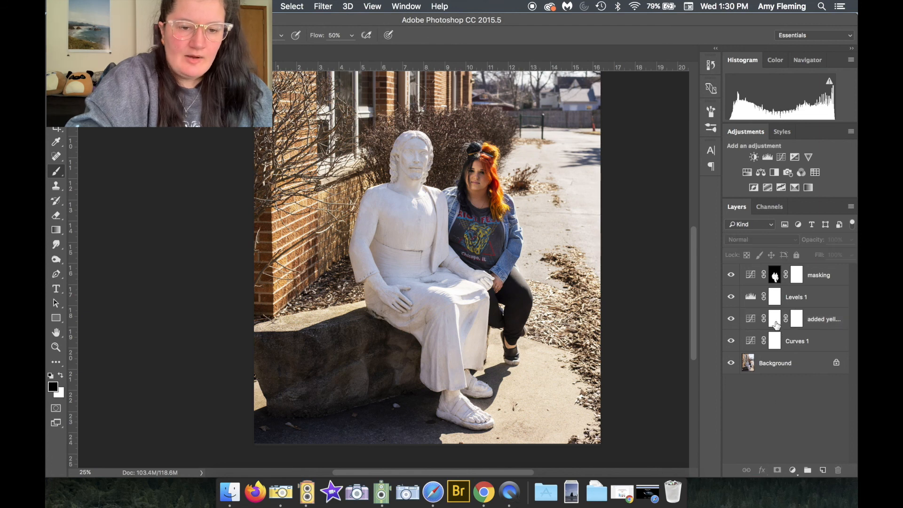
{"action": "left_click", "coordinate": [752, 320]}
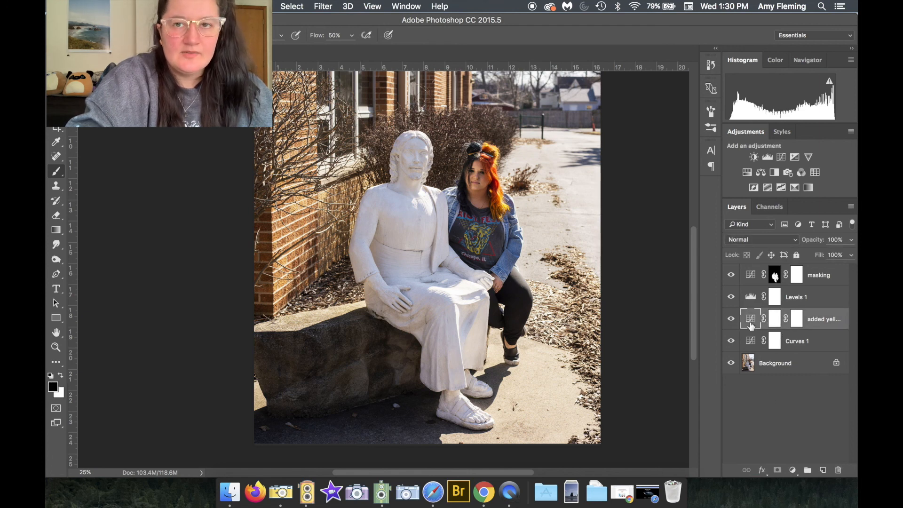
{"action": "left_click", "coordinate": [775, 322]}
{"action": "key", "text": "super+i"}
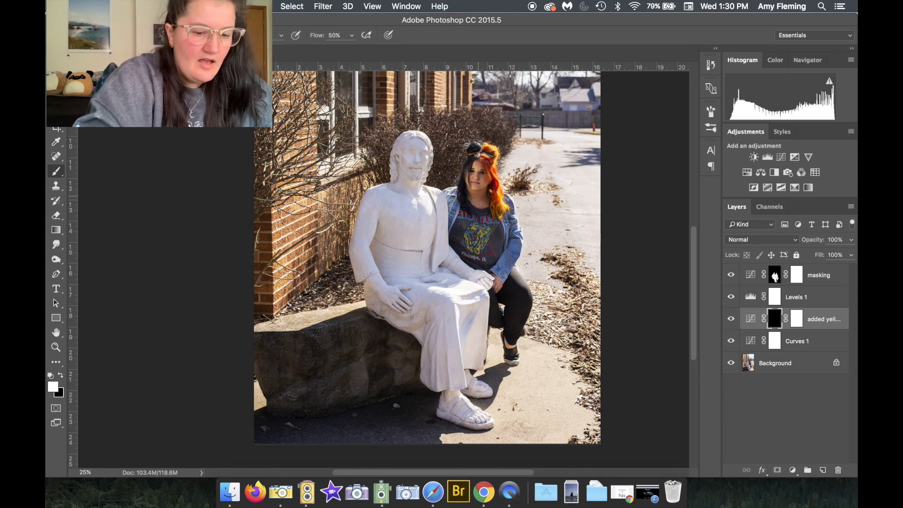
Paint white on the added yellow layer's black mask over the statue's body and lap.
{"action": "scroll", "coordinate": [416, 226], "scroll_direction": "up", "scroll_amount": 1}
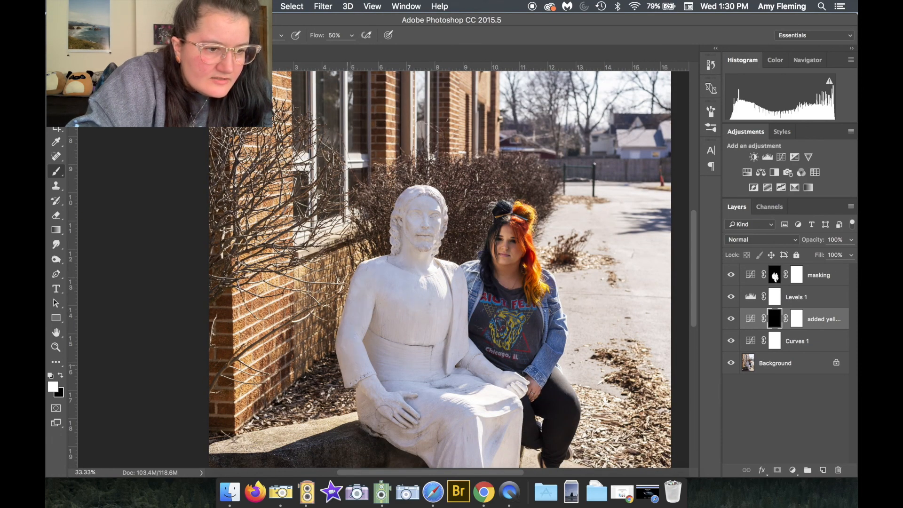
{"action": "mouse_move", "coordinate": [453, 377]}
{"action": "left_mouse_down"}
{"action": "mouse_move", "coordinate": [438, 331]}
{"action": "mouse_move", "coordinate": [405, 299]}
{"action": "mouse_move", "coordinate": [393, 386]}
{"action": "mouse_move", "coordinate": [371, 351]}
{"action": "left_mouse_up"}
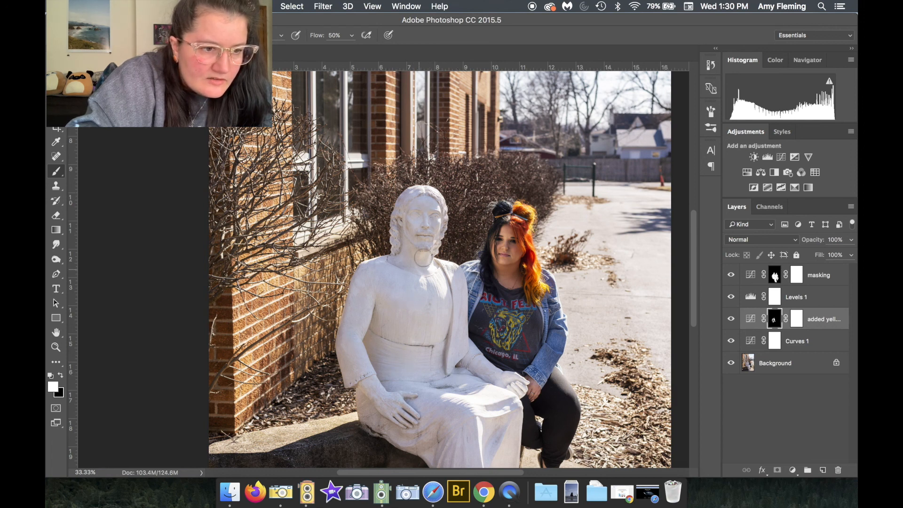
{"action": "mouse_move", "coordinate": [400, 347]}
{"action": "left_mouse_down"}
{"action": "mouse_move", "coordinate": [414, 388]}
{"action": "mouse_move", "coordinate": [485, 420]}
{"action": "mouse_move", "coordinate": [492, 414]}
{"action": "left_mouse_up"}
{"action": "scroll", "coordinate": [492, 325], "scroll_direction": "up", "scroll_amount": 3}
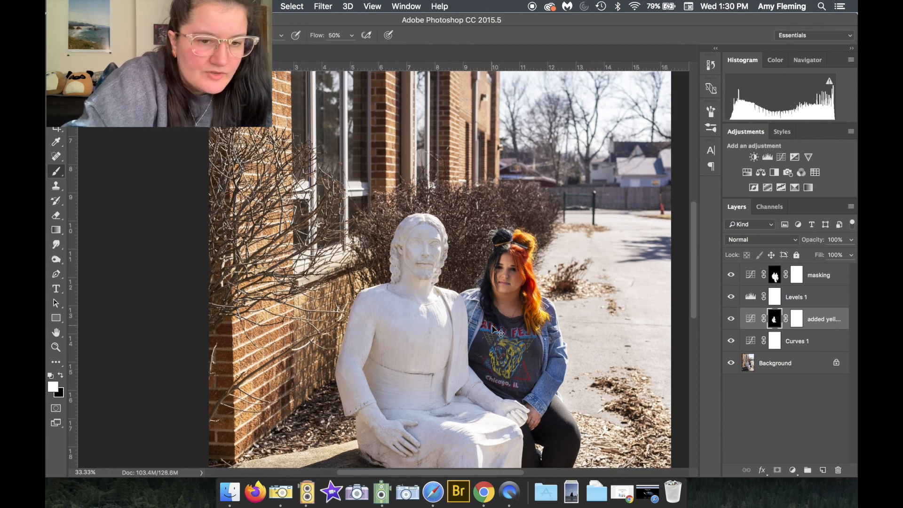
Compare the statue's colour with and without the masked added yellow layer, leaving the layer visible.
{"action": "key", "text": "super+minus"}
{"action": "left_click", "coordinate": [731, 320]}
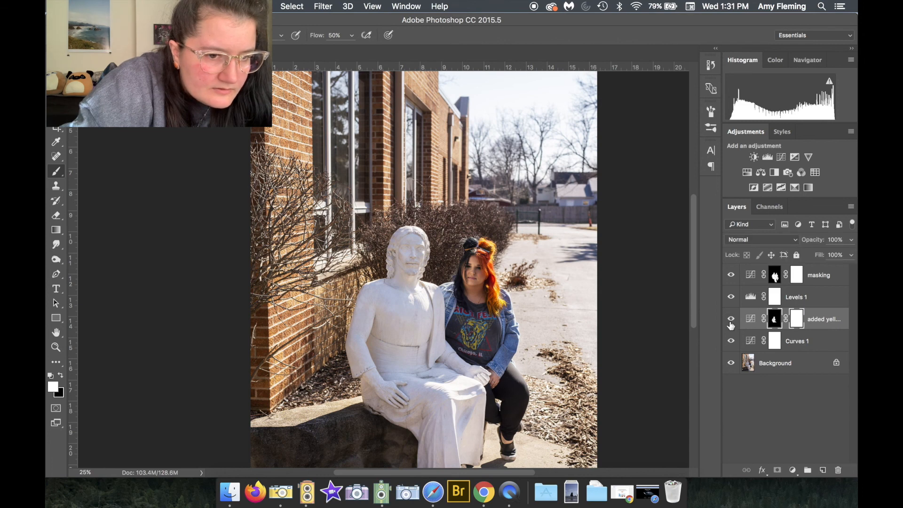
{"action": "left_click", "coordinate": [731, 323]}
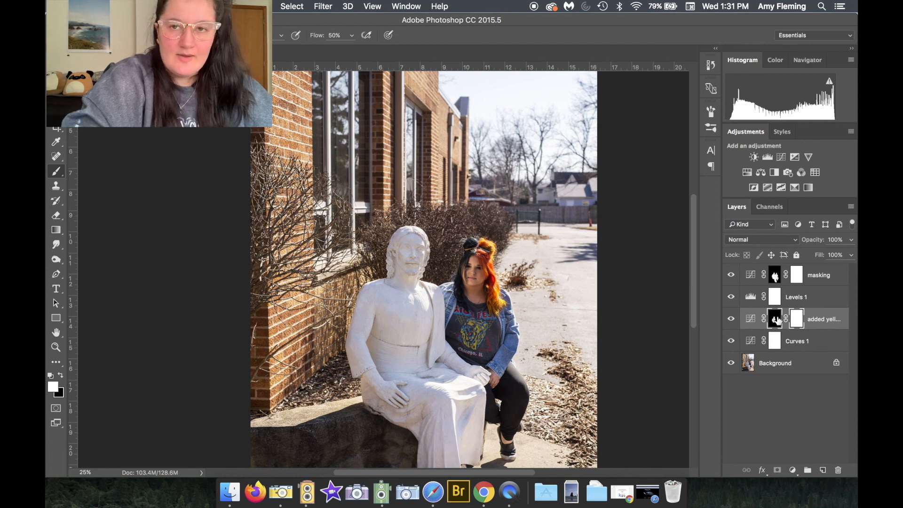
Delete the painted layer mask from the added yellow layer.
{"action": "key", "text": "Delete"}
{"action": "key", "text": "super+z"}
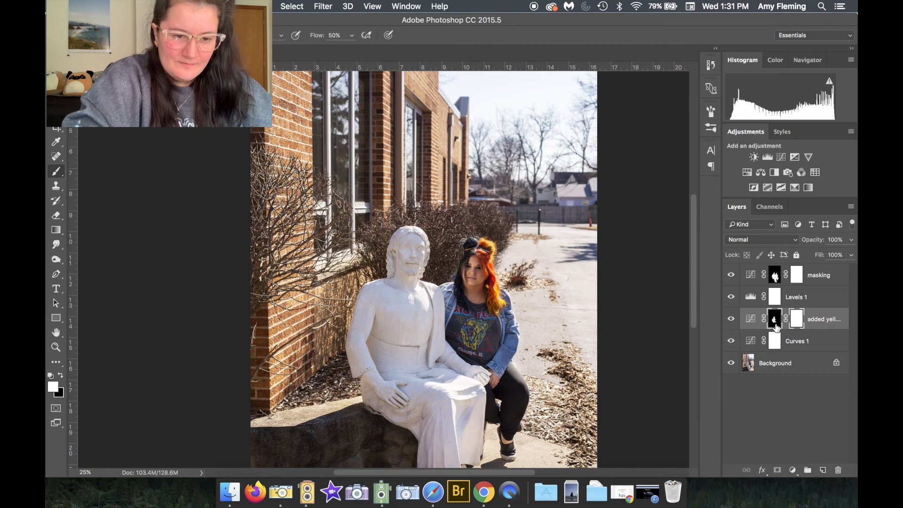
{"action": "right_click", "coordinate": [776, 324]}
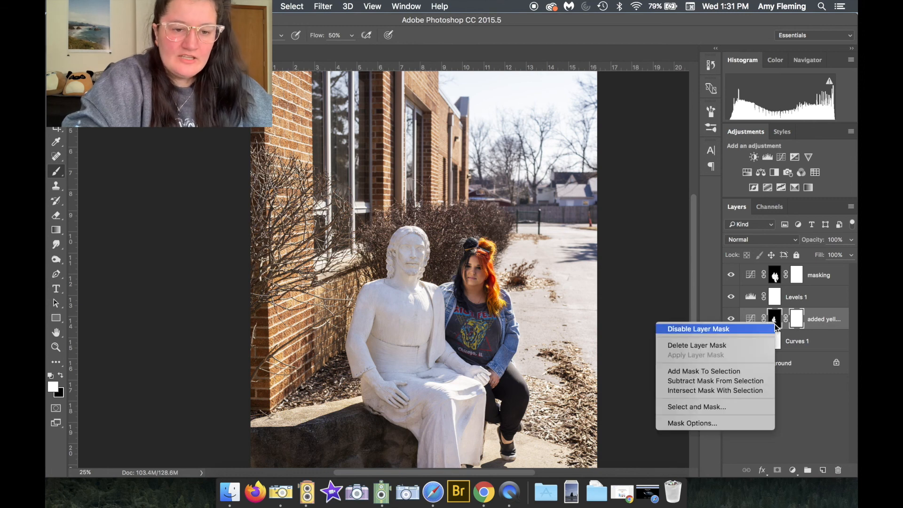
{"action": "left_click", "coordinate": [775, 321]}
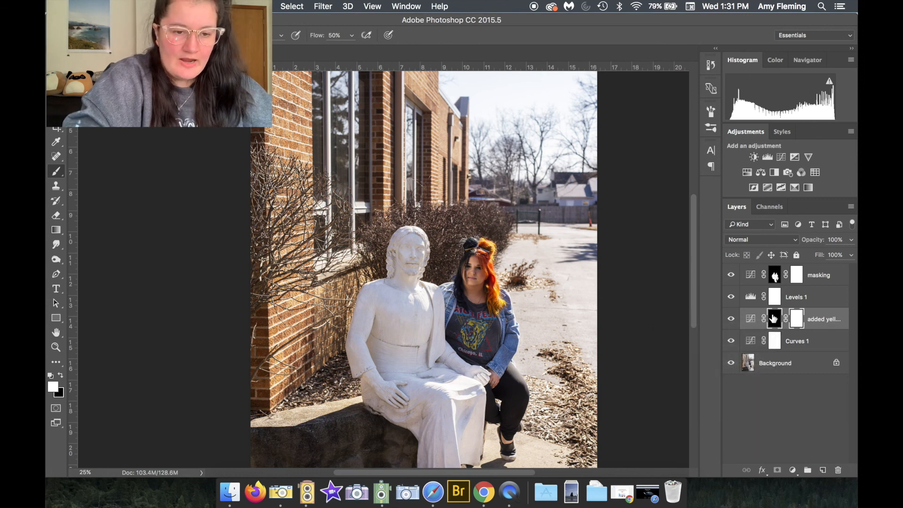
{"action": "right_click", "coordinate": [771, 315]}
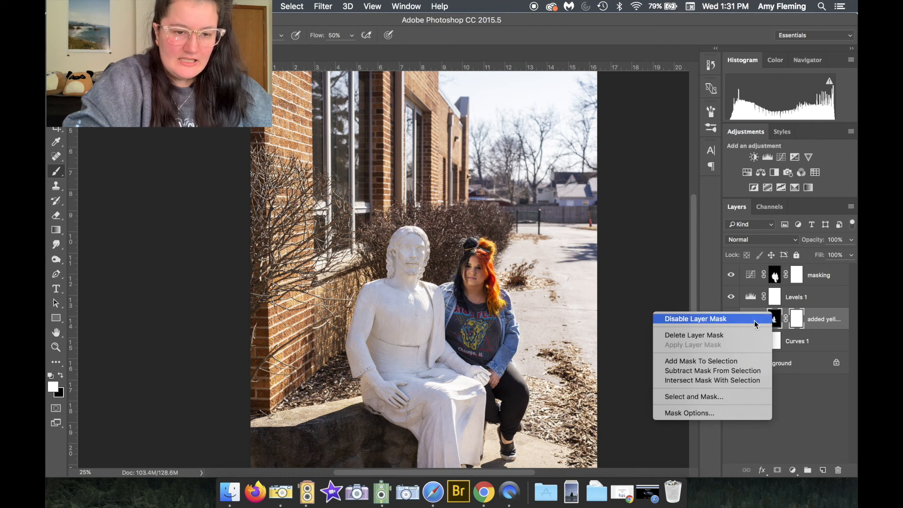
{"action": "left_click", "coordinate": [750, 335]}
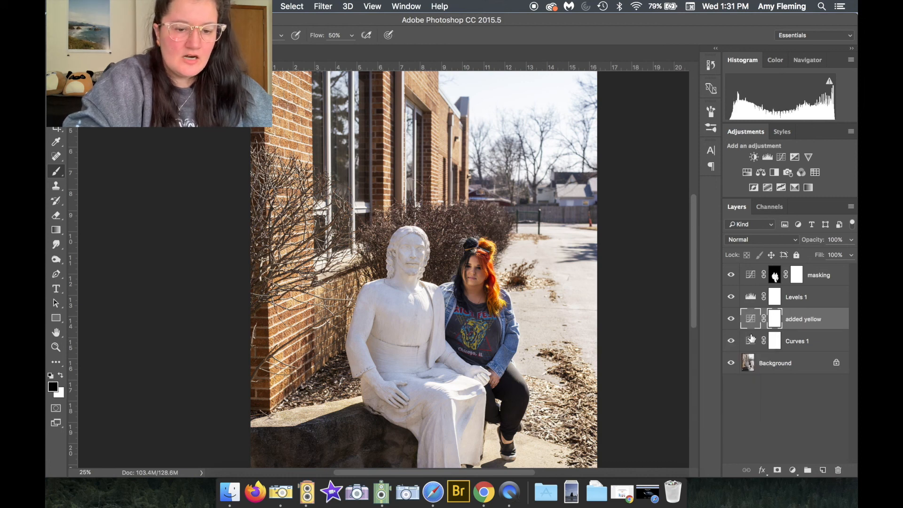
Add a white layer mask to the added yellow layer and paint black on it over the statue to remove the yellow there.
{"action": "left_click", "coordinate": [777, 470]}
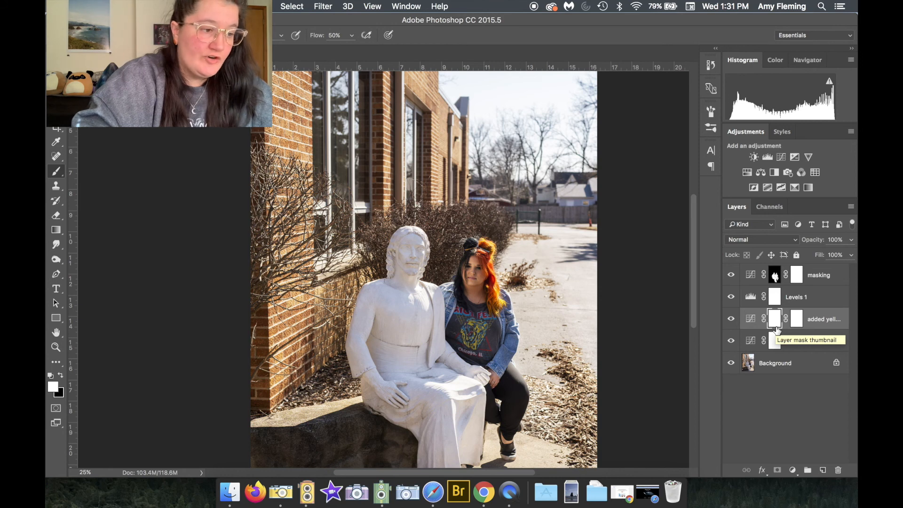
{"action": "left_click", "coordinate": [60, 376]}
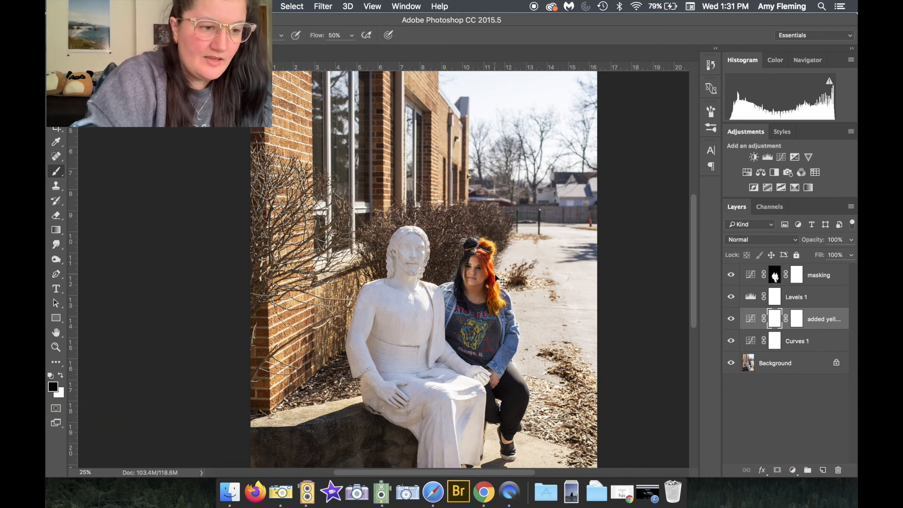
{"action": "key", "text": "super+plus"}
{"action": "key", "text": "super+plus"}
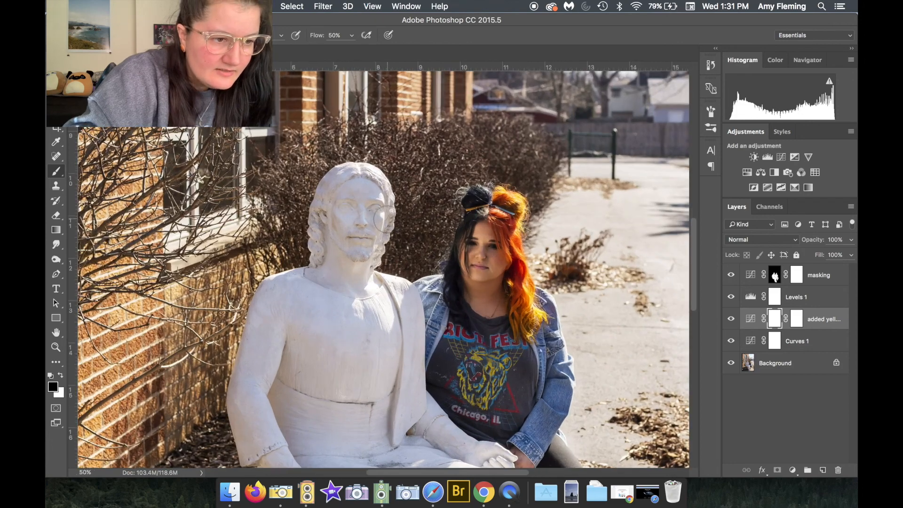
{"action": "scroll", "coordinate": [385, 219], "scroll_direction": "left", "scroll_amount": 3}
{"action": "scroll", "coordinate": [385, 218], "scroll_direction": "up", "scroll_amount": 2}
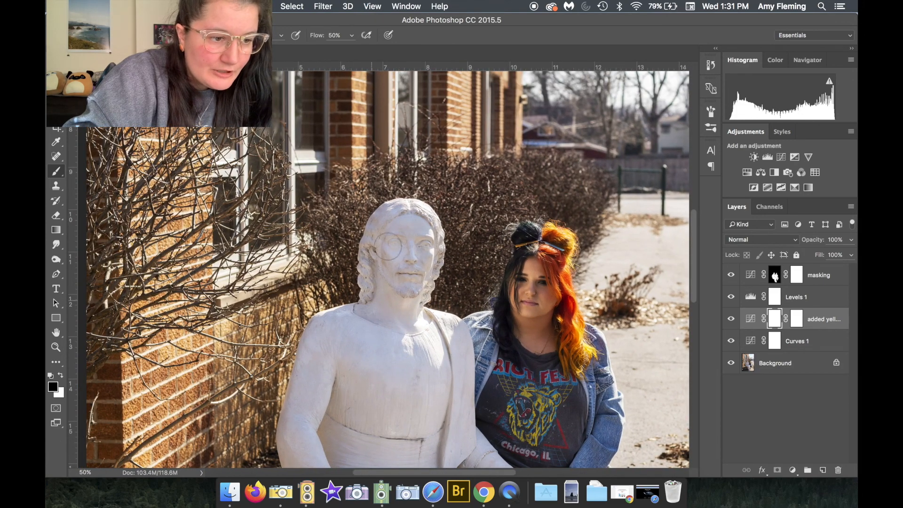
{"action": "mouse_move", "coordinate": [421, 362]}
{"action": "left_mouse_down"}
{"action": "mouse_move", "coordinate": [469, 377]}
{"action": "mouse_move", "coordinate": [454, 336]}
{"action": "mouse_move", "coordinate": [417, 394]}
{"action": "left_mouse_up"}
{"action": "scroll", "coordinate": [417, 395], "scroll_direction": "down", "scroll_amount": 6}
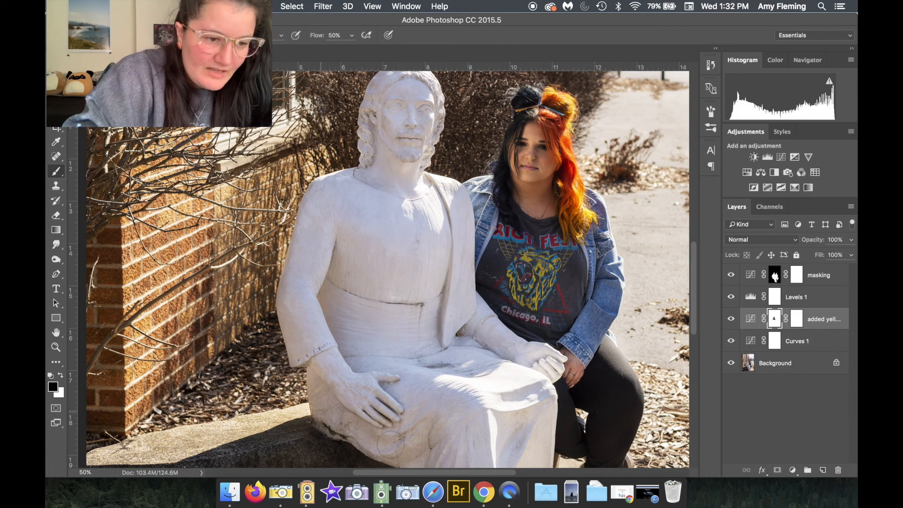
Examine the statue's colour against its surroundings in the whole photo and close up.
{"action": "key", "text": "super+minus"}
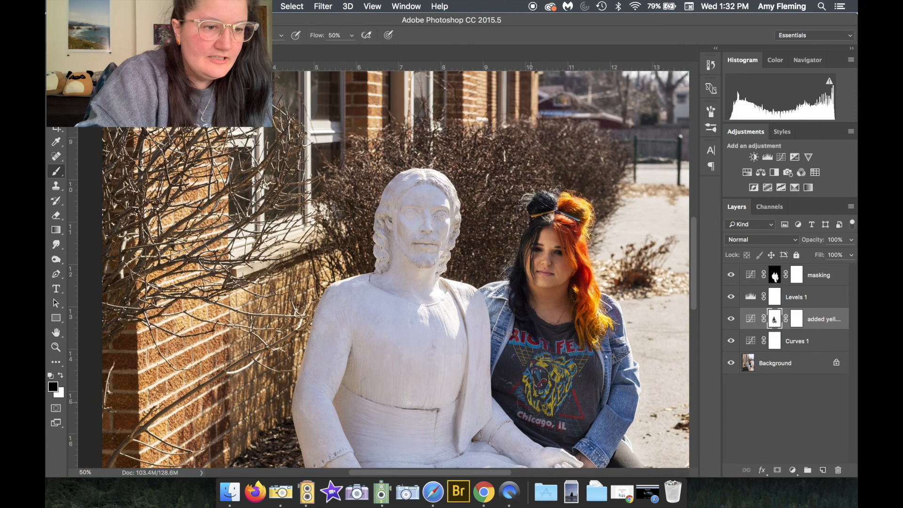
{"action": "key", "text": "super+minus"}
{"action": "key", "text": "super+minus"}
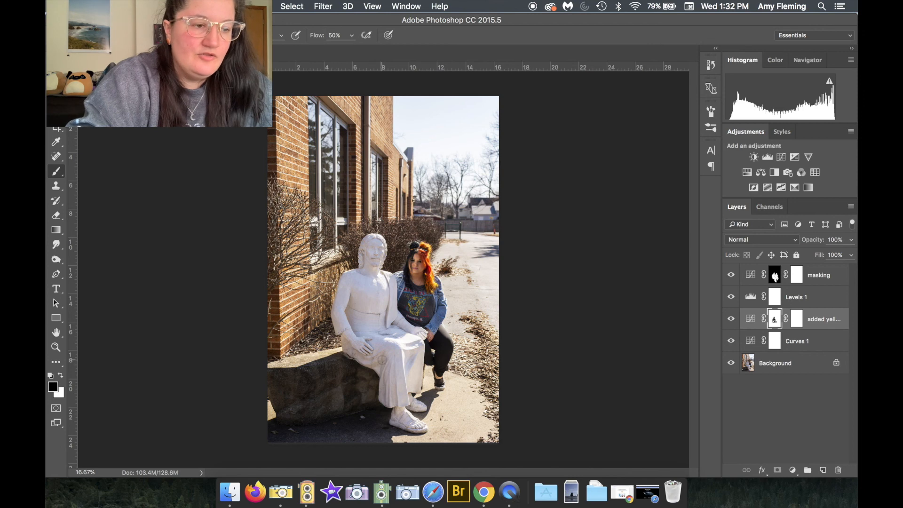
{"action": "key", "text": "super+plus"}
{"action": "key", "text": "super+plus"}
{"action": "key", "text": "super+plus"}
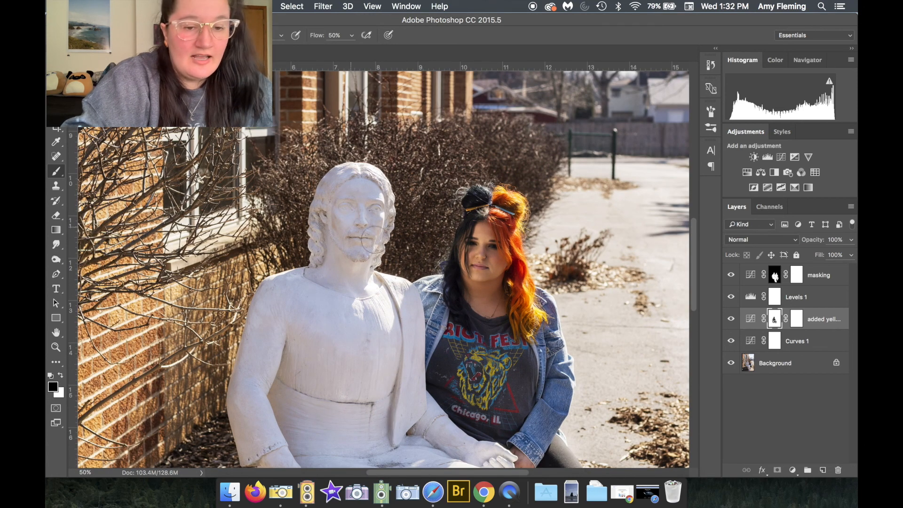
Remove the painted black-and-white mask from the added yellow layer, keeping its plain white mask.
{"action": "key", "text": "super+minus"}
{"action": "key", "text": "super+minus"}
{"action": "key", "text": "super+minus"}
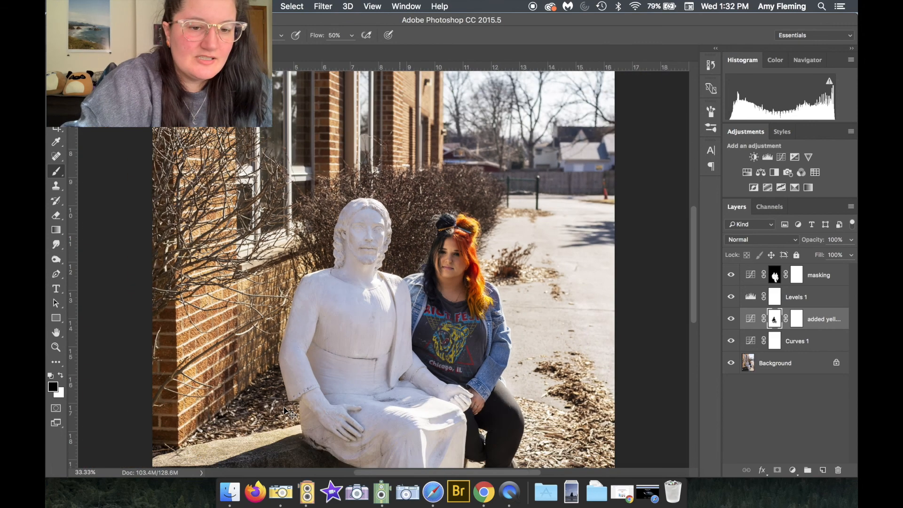
{"action": "right_click", "coordinate": [775, 319]}
{"action": "left_click", "coordinate": [758, 341]}
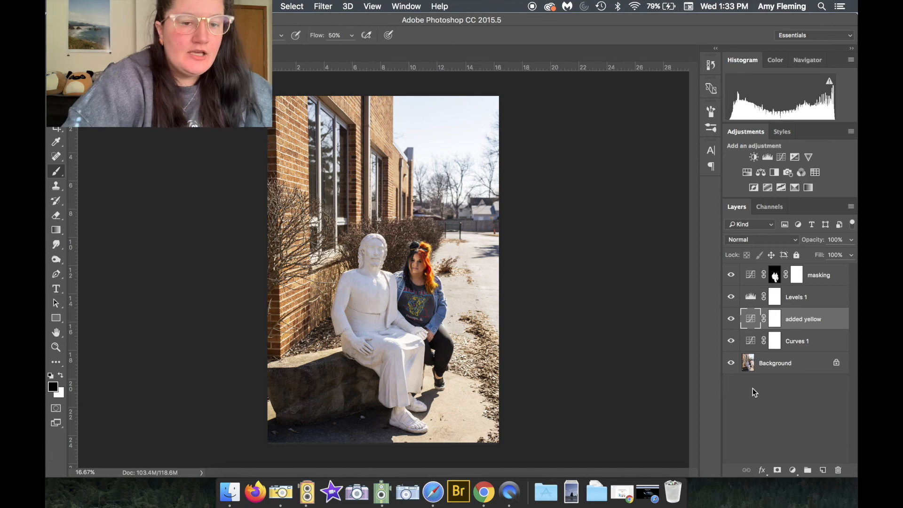
Switch to Finder, open the ARTD 313 Fall 2020 folder from the desktop and preview the revised Fall 2020 ARTD313 course PDF.
{"action": "key", "text": "F11"}
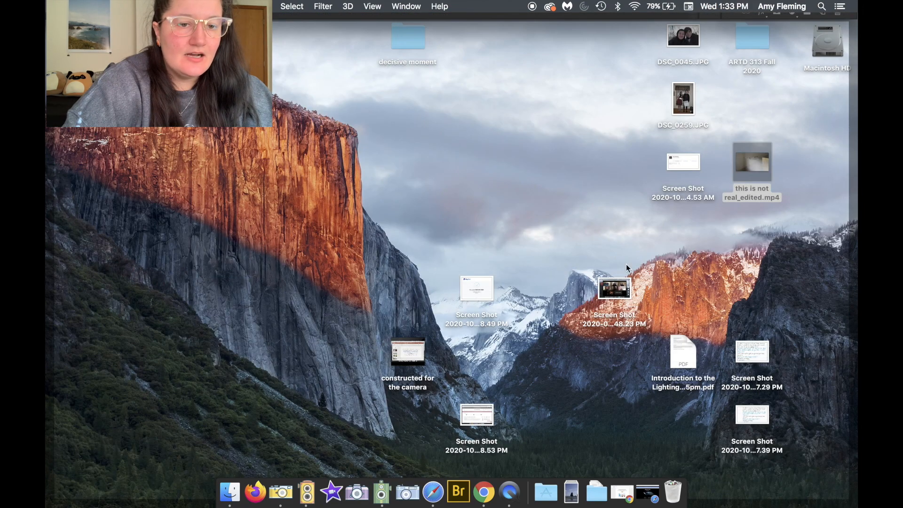
{"action": "double_click", "coordinate": [738, 53]}
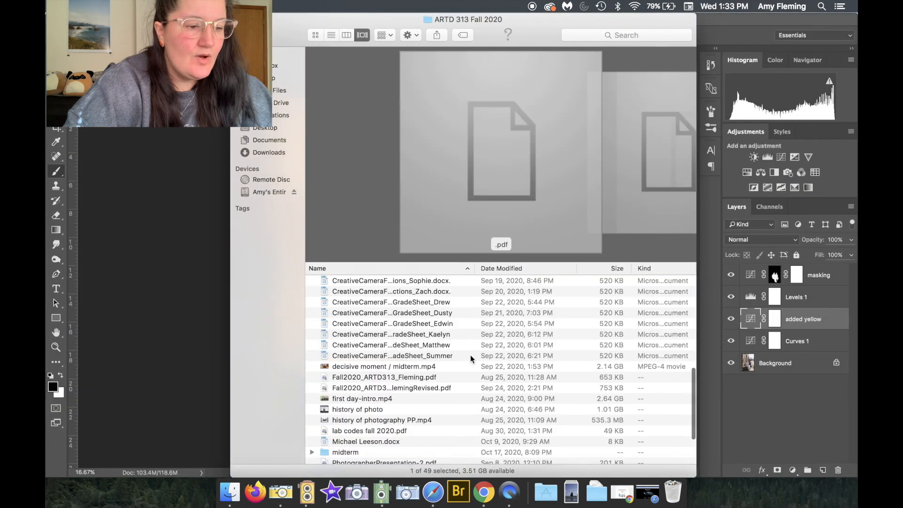
{"action": "scroll", "coordinate": [471, 355], "scroll_direction": "down", "scroll_amount": 2}
{"action": "left_click", "coordinate": [438, 356]}
{"action": "key", "text": "space"}
Go through the previewed course schedule to the page covering Tuesday, October 20th through December 10th.
{"action": "scroll", "coordinate": [600, 368], "scroll_direction": "down", "scroll_amount": 5}
{"action": "left_click", "coordinate": [600, 368]}
{"action": "left_click", "coordinate": [595, 174]}
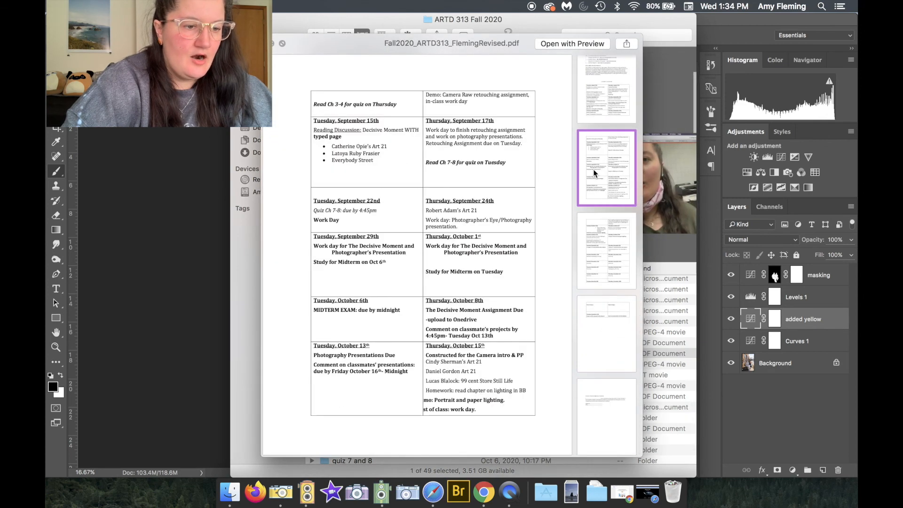
{"action": "left_click", "coordinate": [600, 247]}
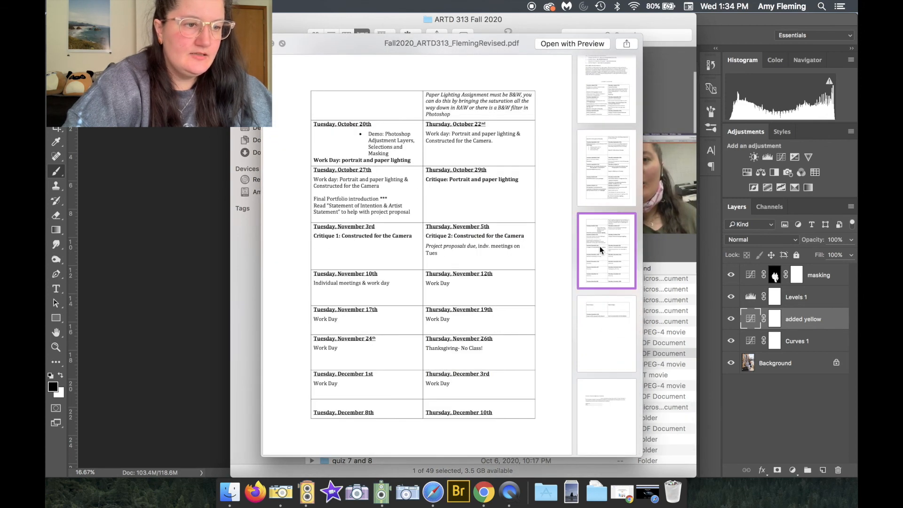